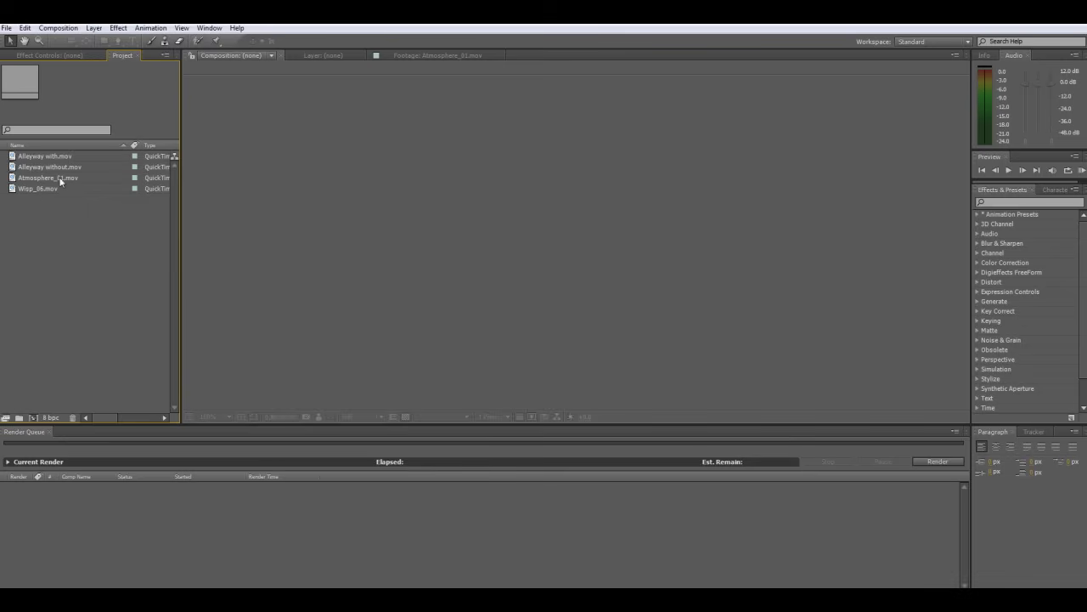
- Create a separate composition from each of the Atmosphere_01.mov and Wisp_06.mov clips
drag(40, 178, 32, 418)
drag(37, 202, 34, 420)
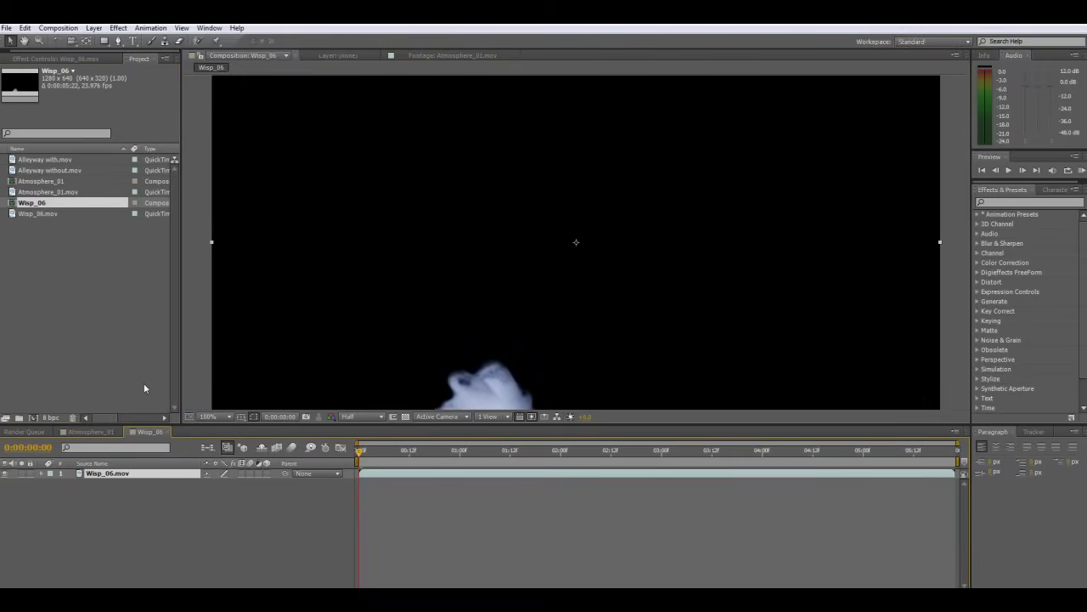
click(91, 432)
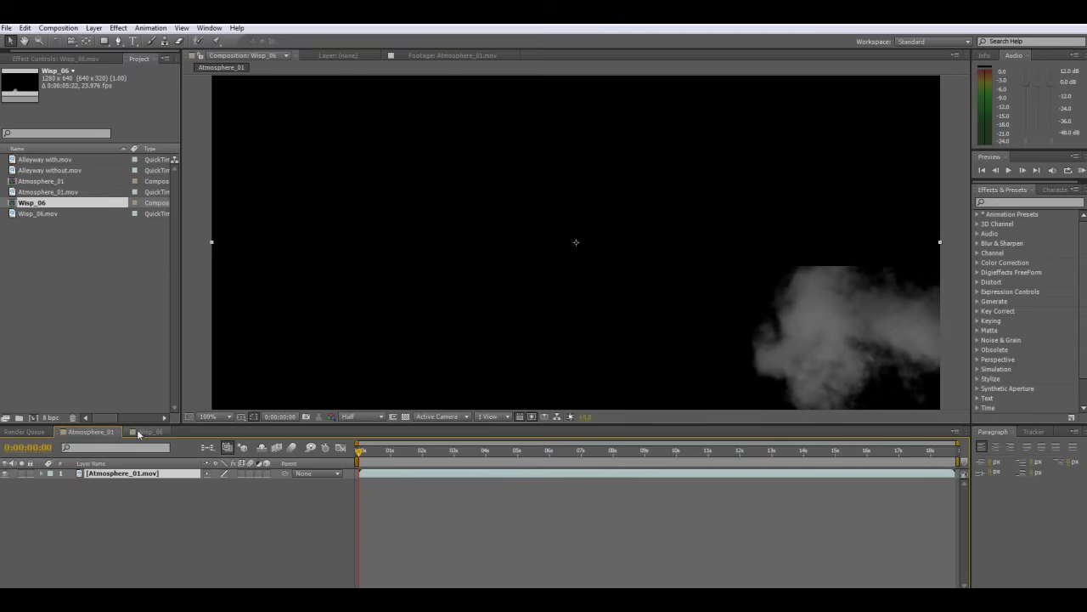
click(141, 432)
- Rename the smoke layer in the Atmosphere_01 composition to "Down smoke"
click(91, 432)
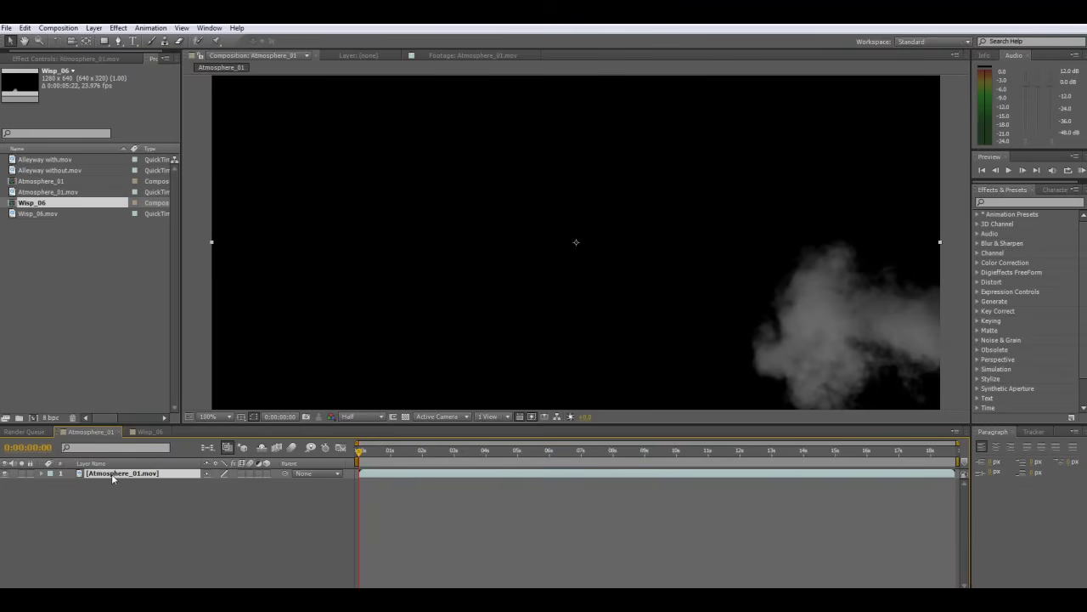
key(Return)
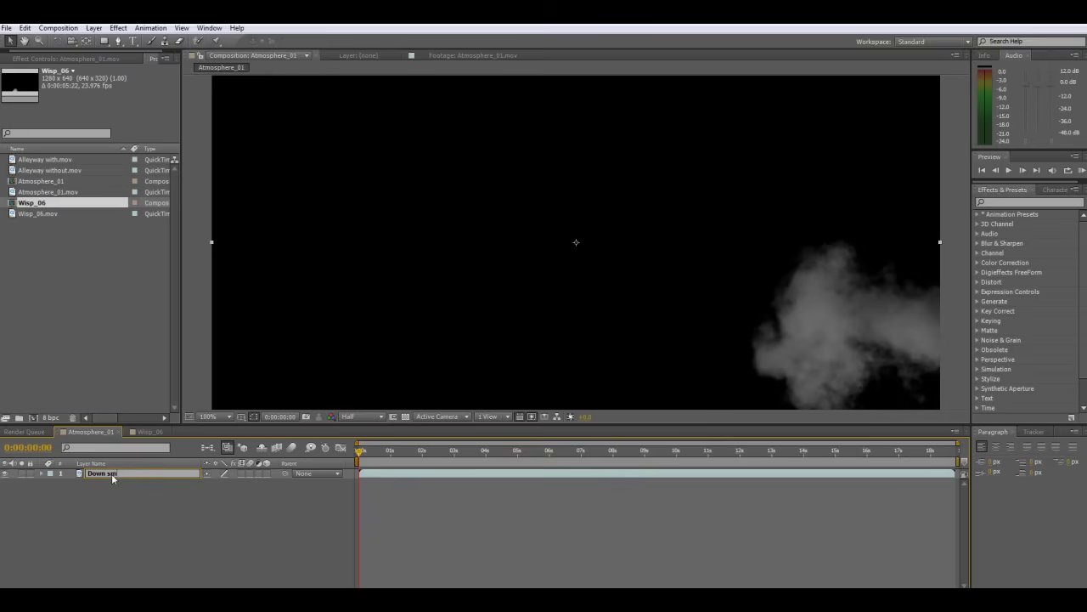
click(114, 525)
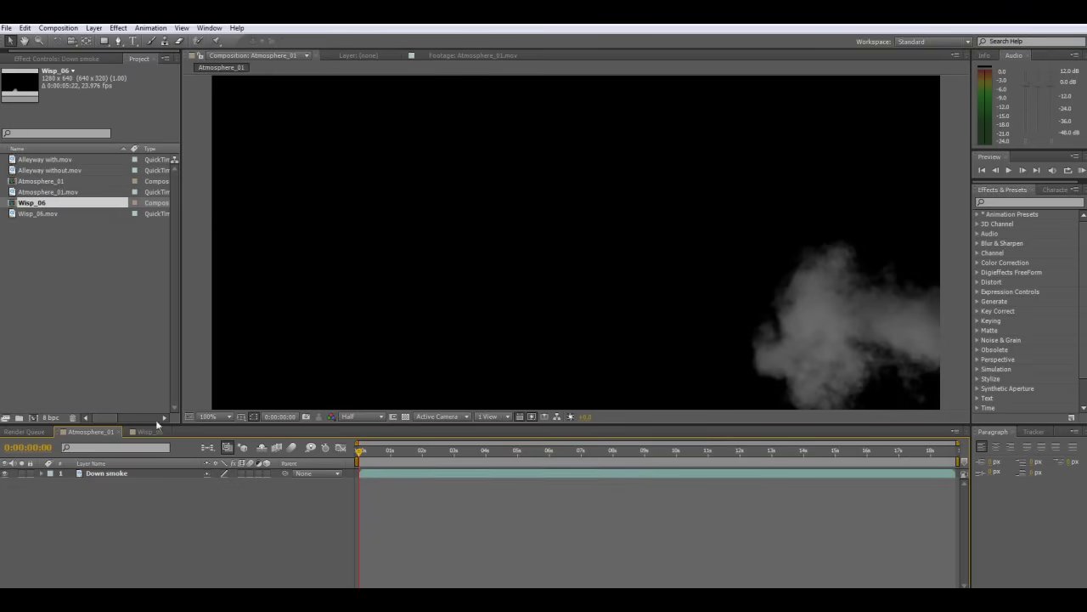
- Rename the smoke layer in the Wisp_06 composition to "Floor Smoke"
click(151, 431)
key(Return)
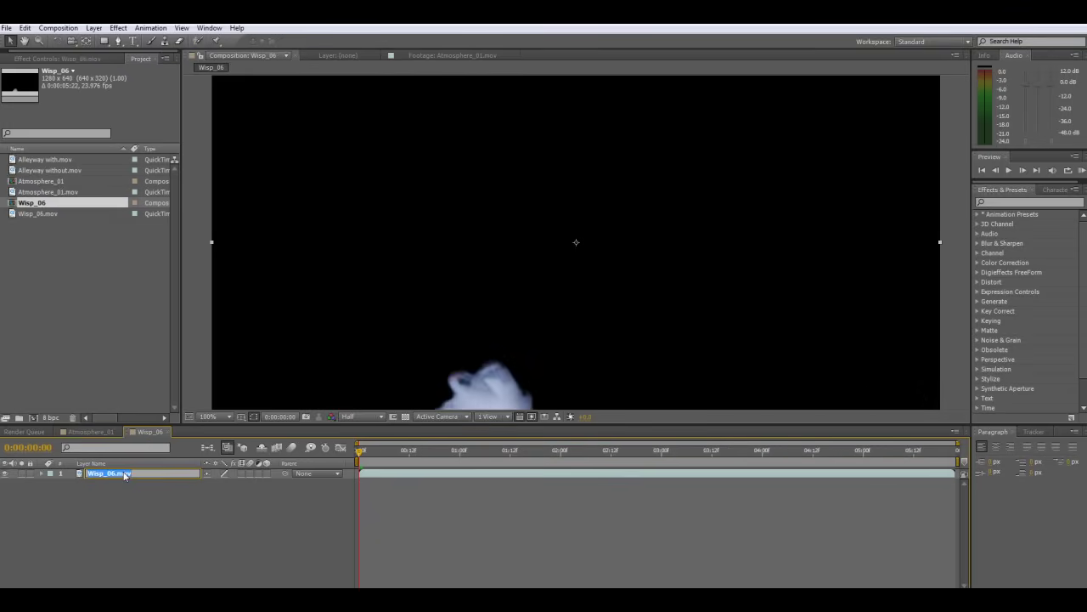
text(Floor Smoke)
click(198, 507)
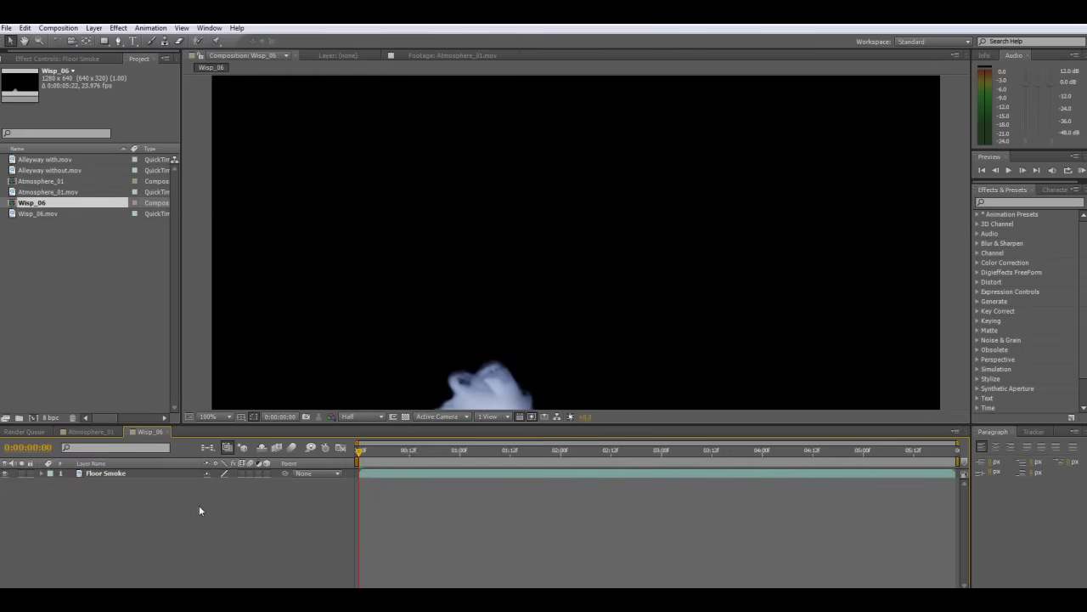
- Add the Atmosphere_01 composition as the top layer of the Alleyway with composition
click(91, 432)
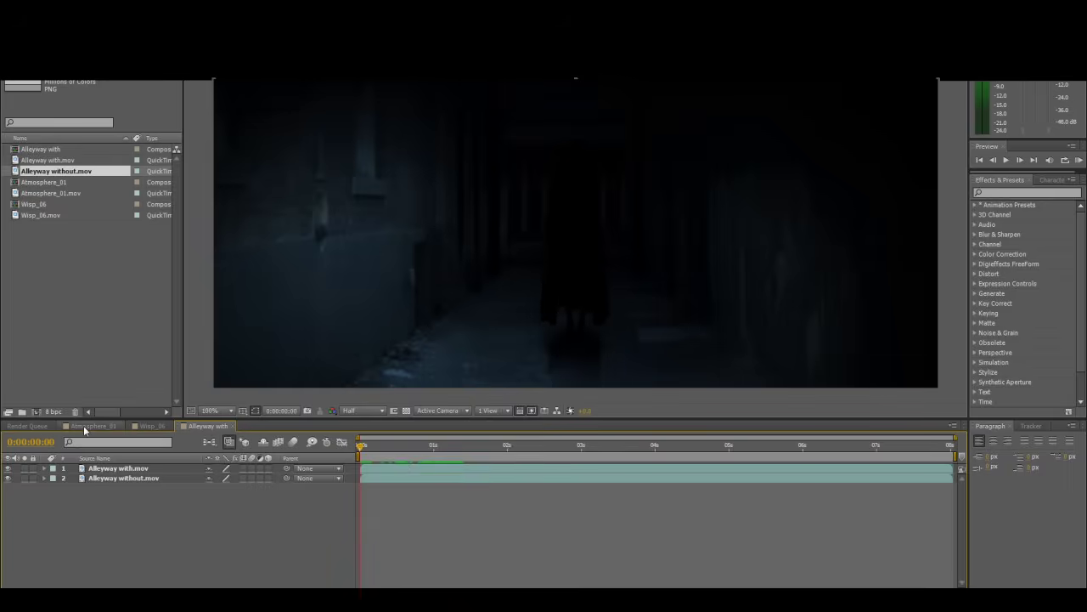
click(88, 426)
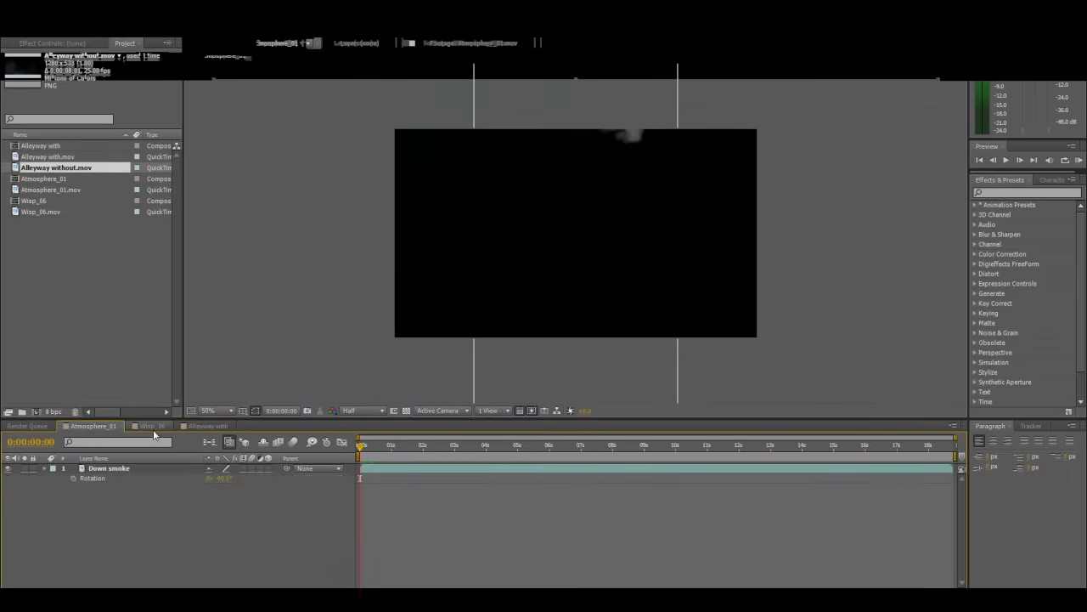
click(153, 427)
click(199, 427)
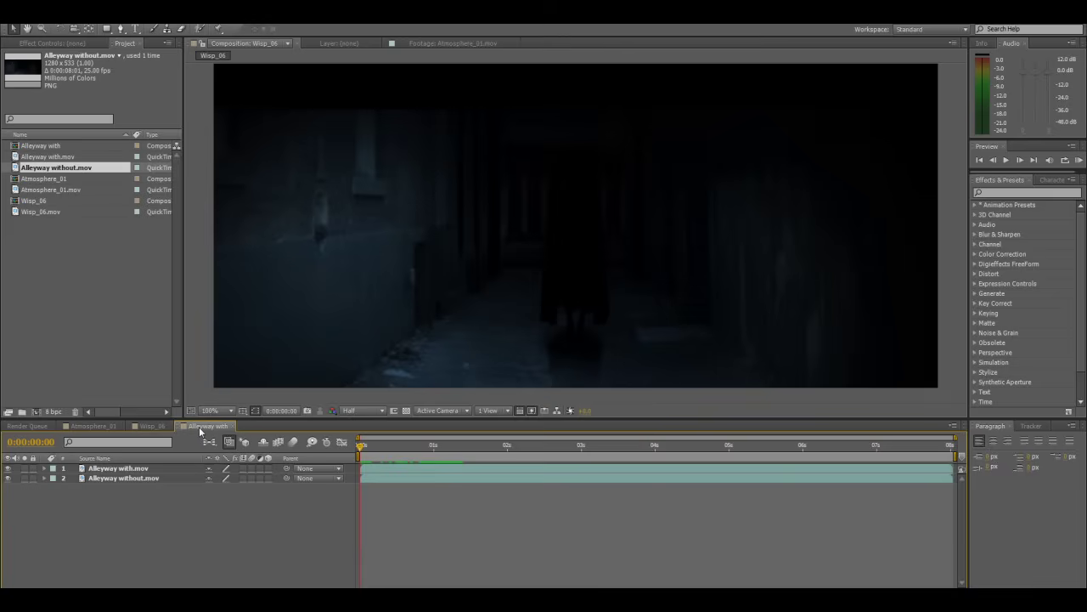
click(56, 225)
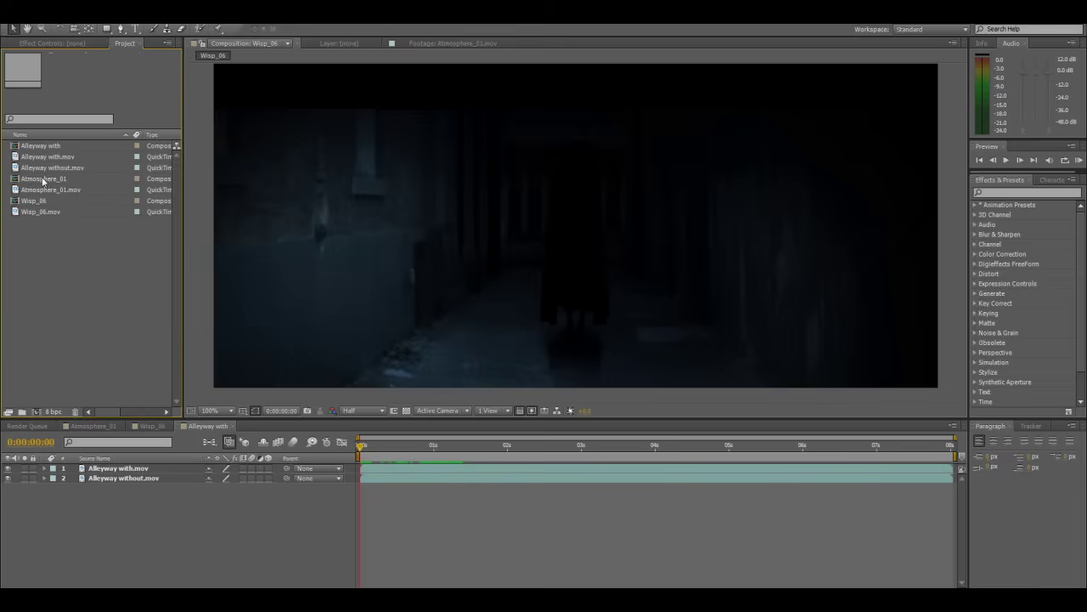
click(41, 180)
drag(32, 182, 573, 227)
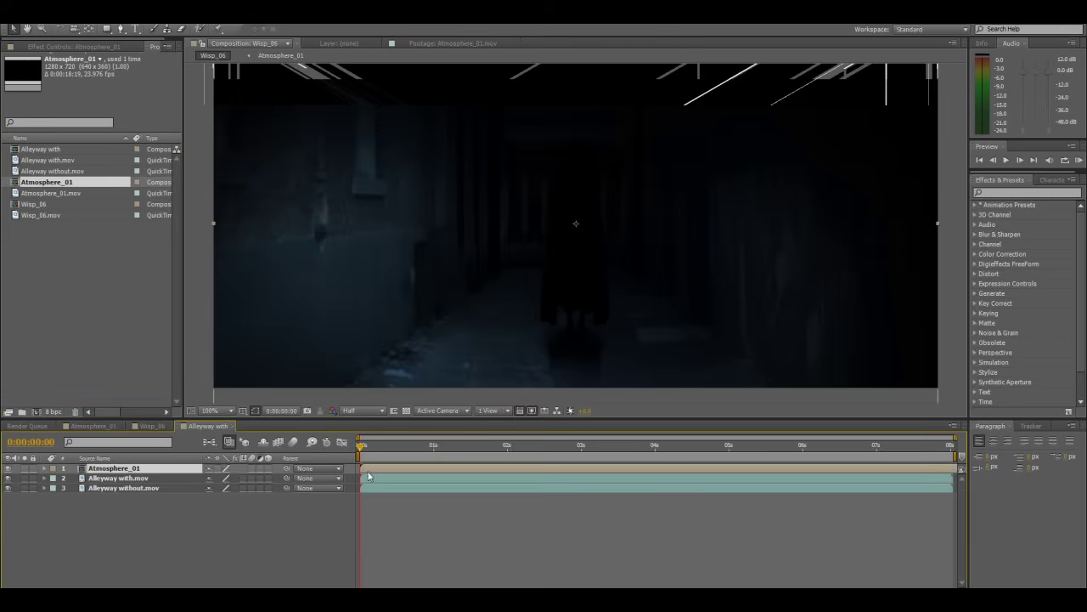
- Preview the smoke over the alleyway and set the Atmosphere_01 layer's time stretch factor to 30
drag(364, 446, 494, 447)
drag(561, 454, 960, 453)
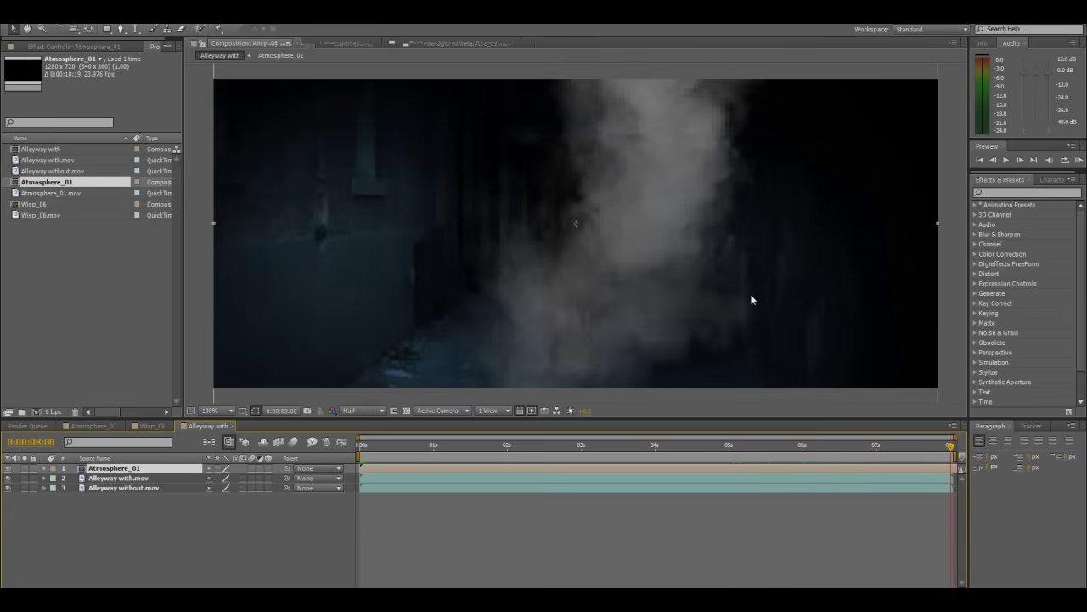
right_click(372, 468)
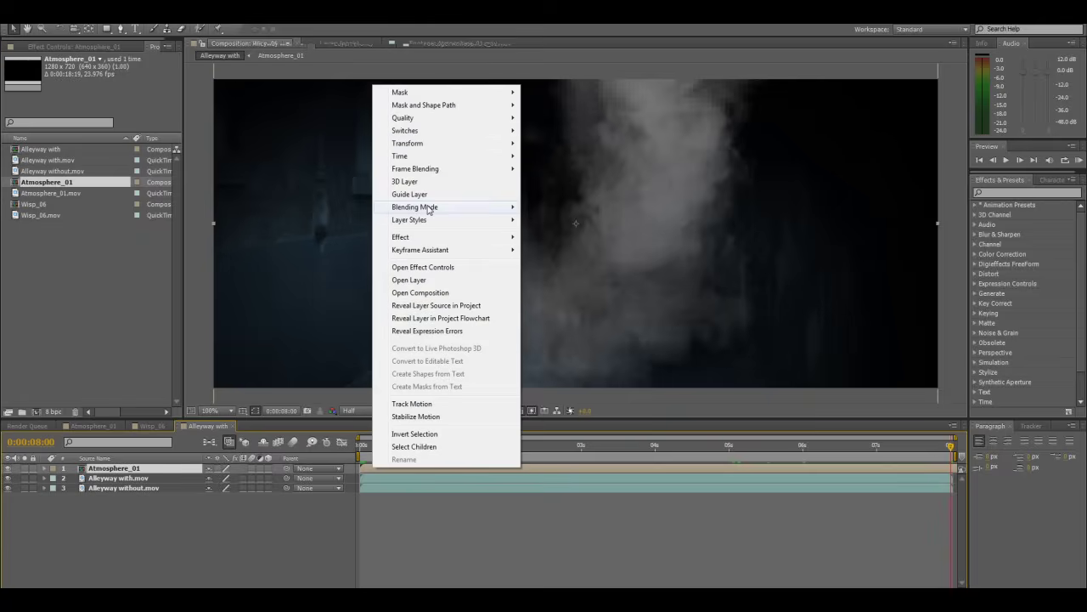
mouse_move(439, 161)
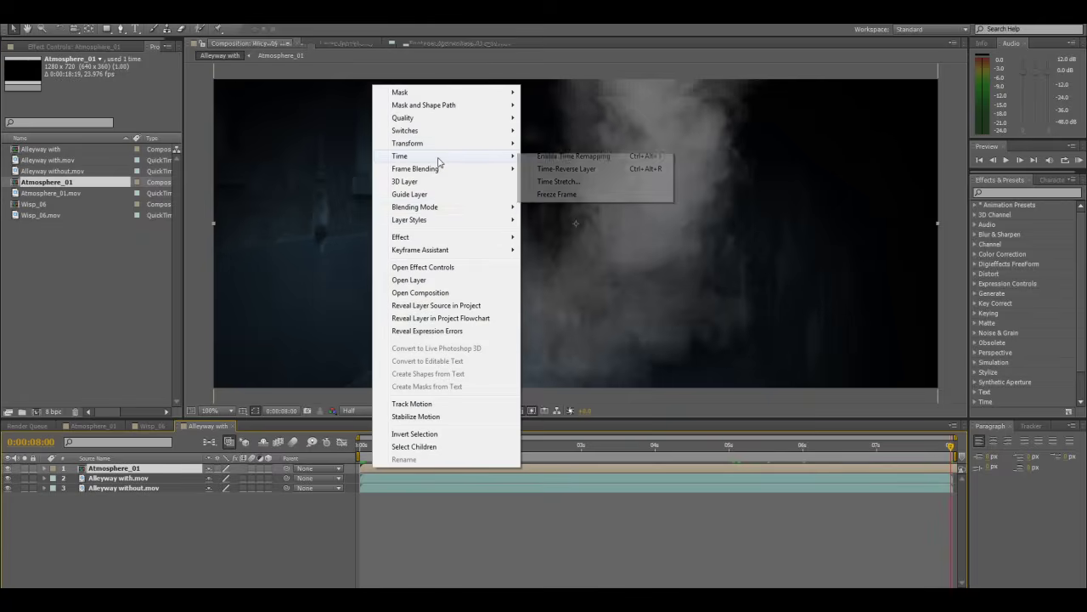
click(592, 181)
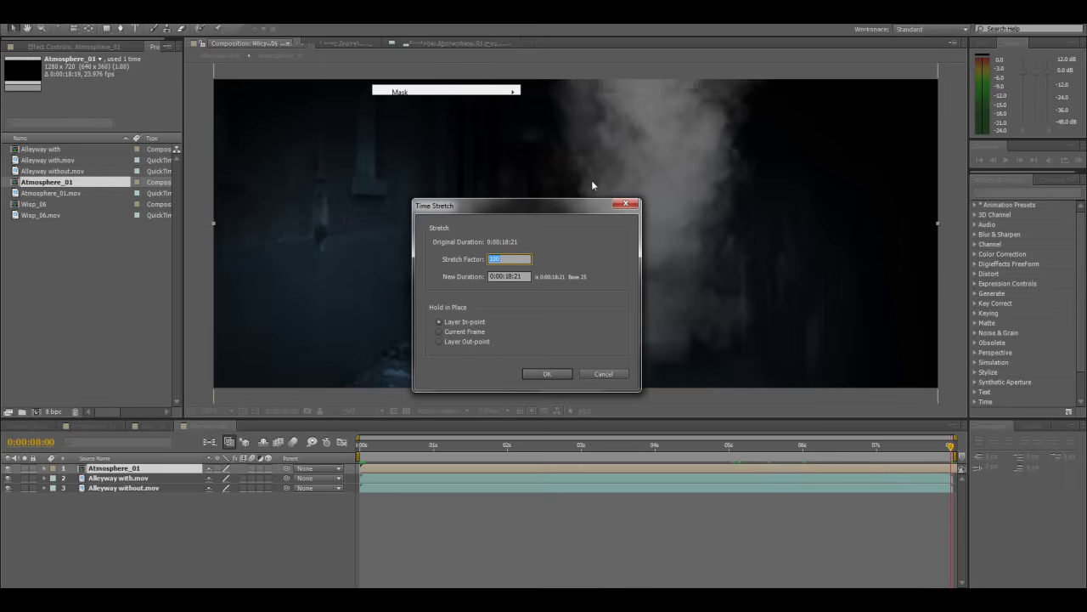
text(30)
click(543, 374)
click(366, 444)
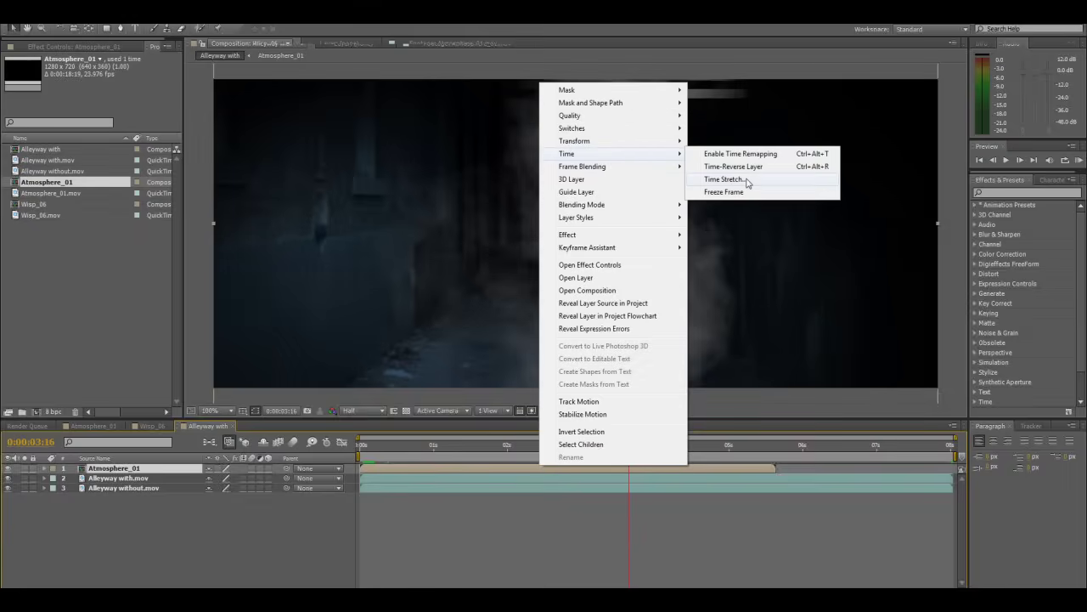
- Lower the Atmosphere_01 layer's time stretch factor so it lasts just under three seconds, and preview the faster smoke
click(724, 179)
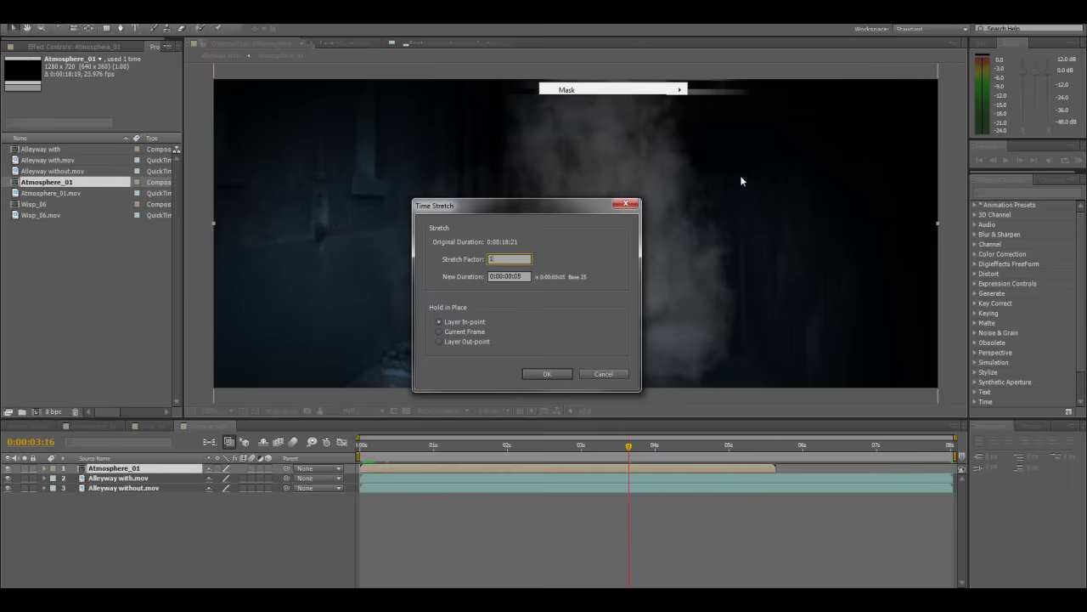
key(Return)
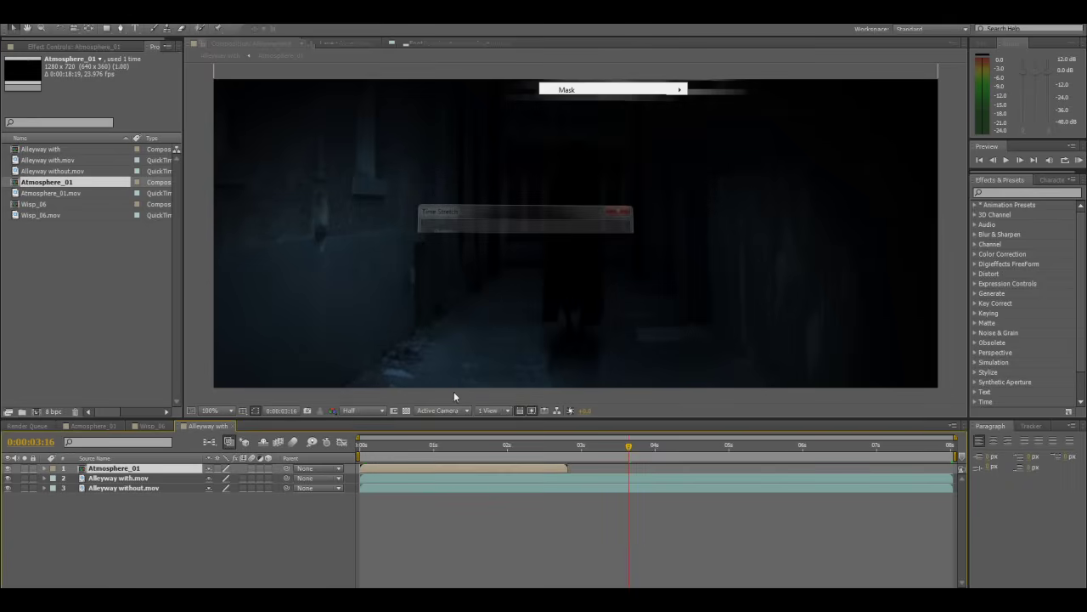
drag(388, 449, 489, 461)
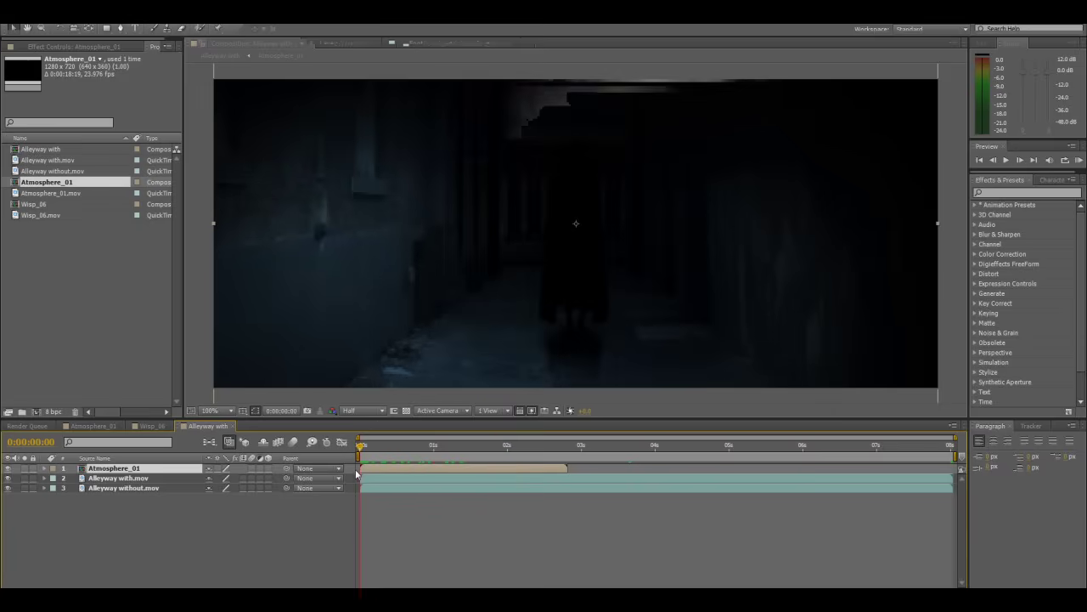
scroll(612, 182, down, 2)
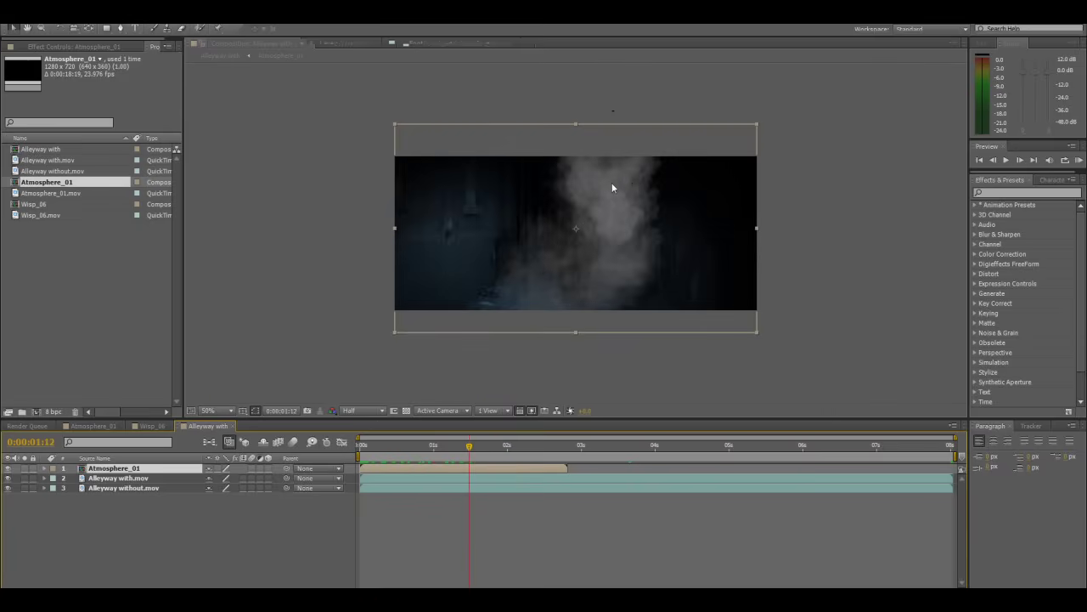
- Show the title/action safe guides in the Atmosphere_01 composition with the smoke partway down the frame
click(95, 426)
drag(402, 445, 438, 453)
click(255, 412)
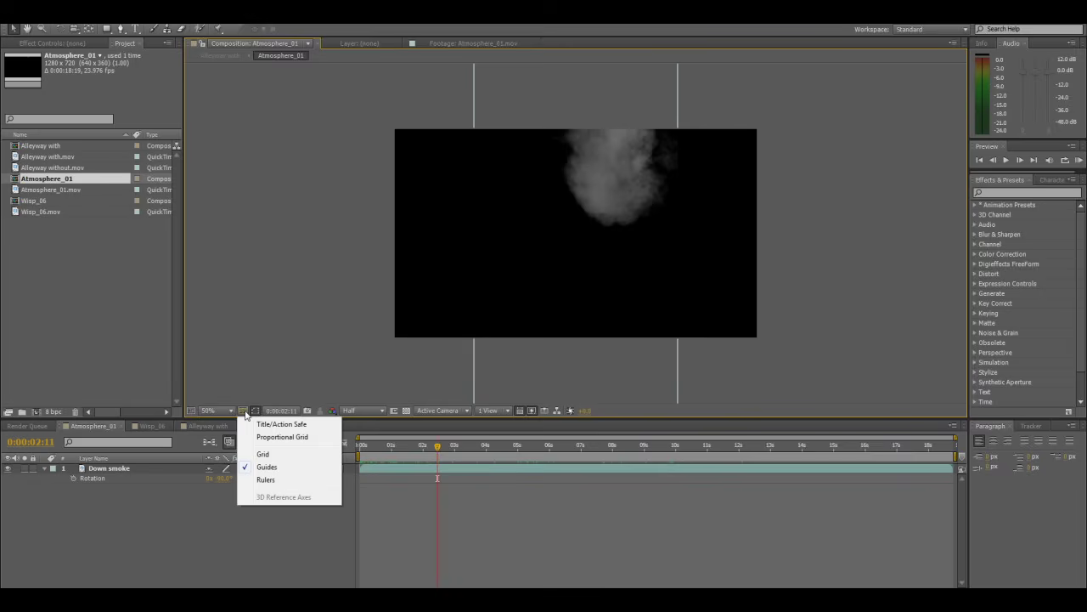
click(265, 422)
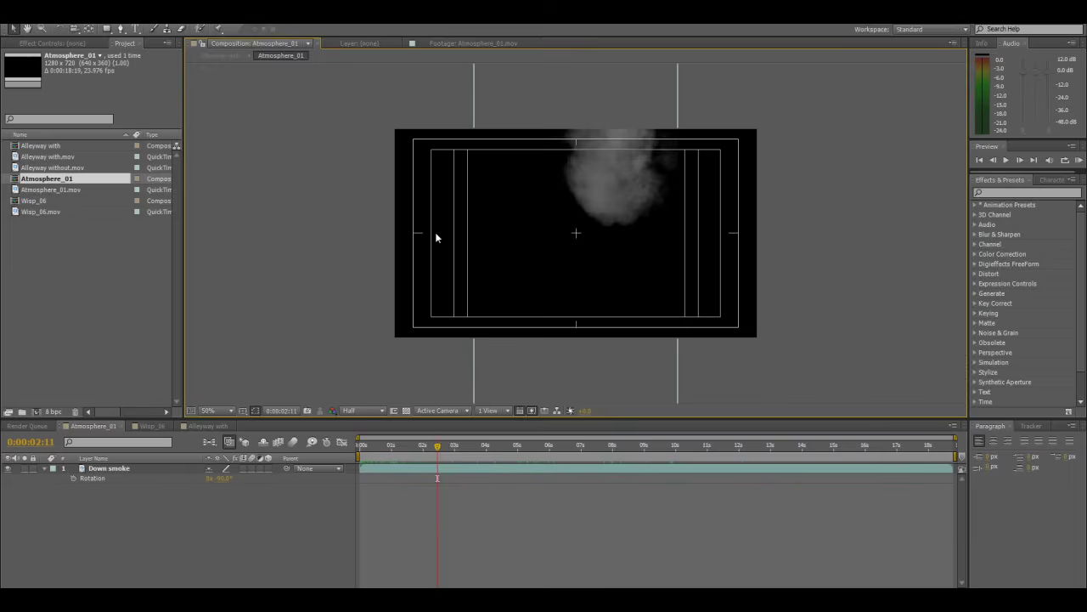
- Start Position keyframing on the Down smoke layer at time 0:00:00:00
click(120, 468)
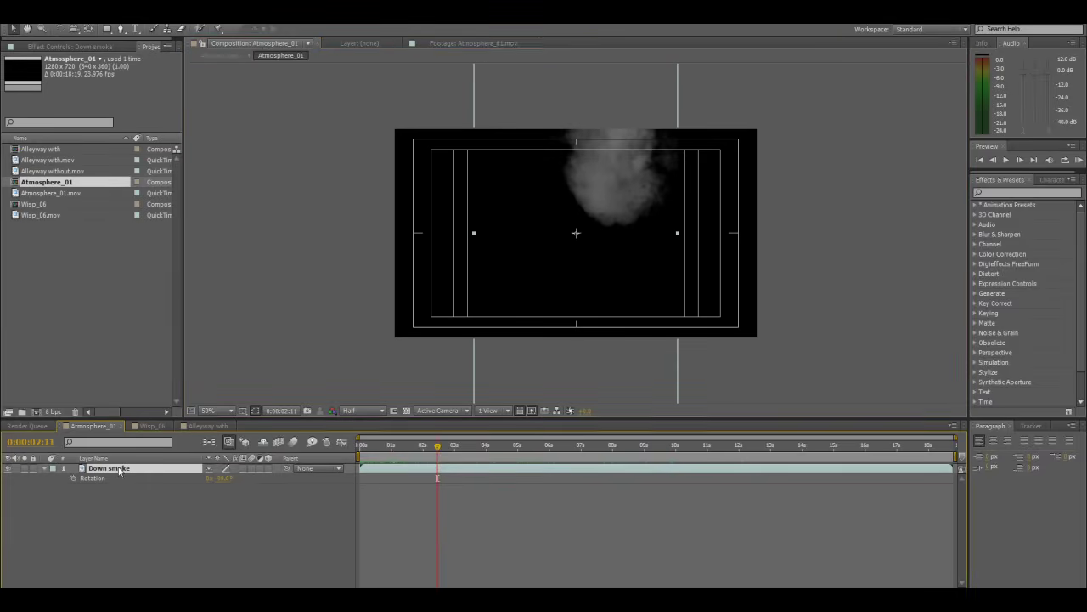
key(p)
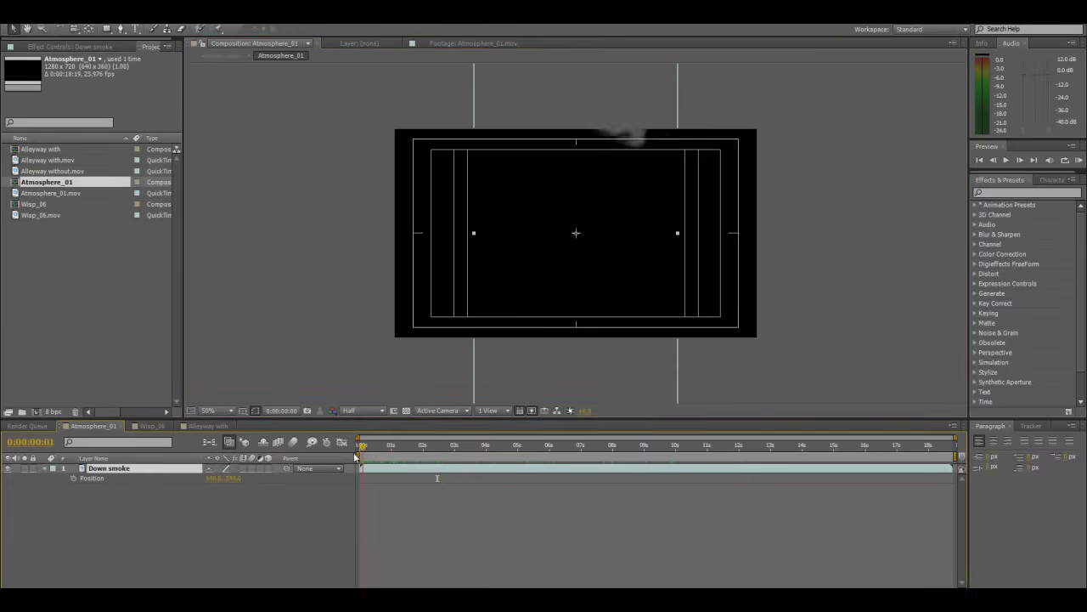
key(Home)
click(74, 477)
scroll(490, 179, up, 2)
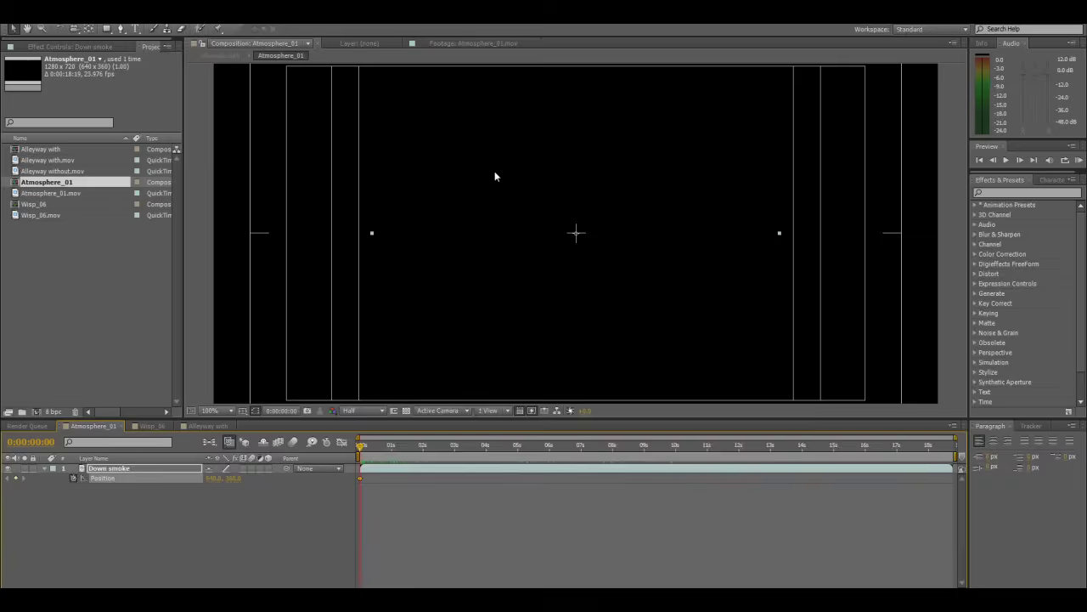
scroll(501, 176, down, 2)
scroll(536, 166, up, 2)
drag(558, 232, 556, 273)
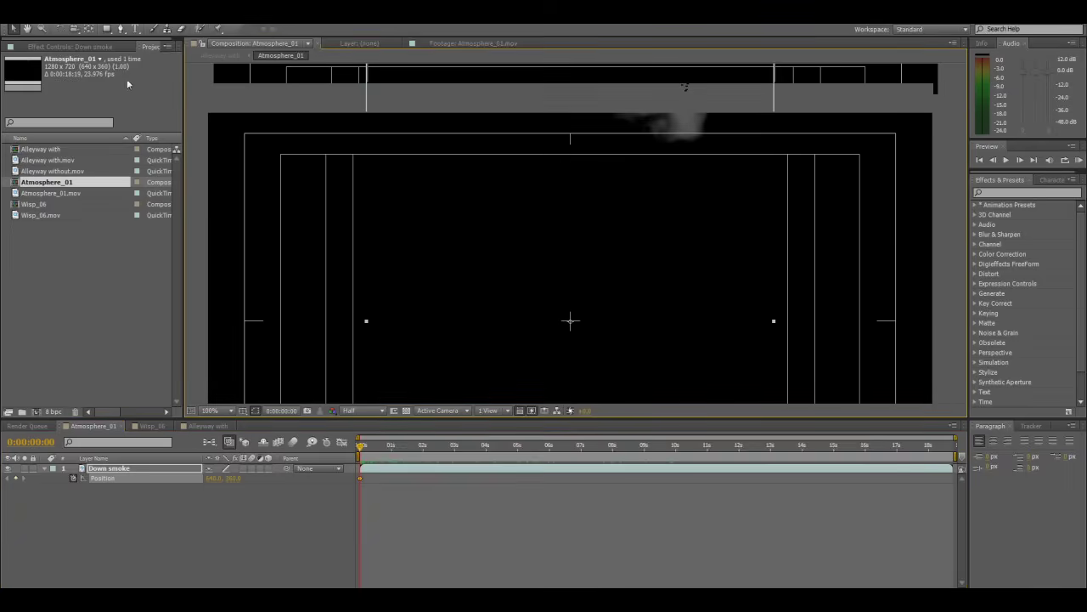
- Add a Position keyframe to the Down smoke layer at 0:00:09:14, shifting it left to an X position of about 564
drag(361, 448, 771, 450)
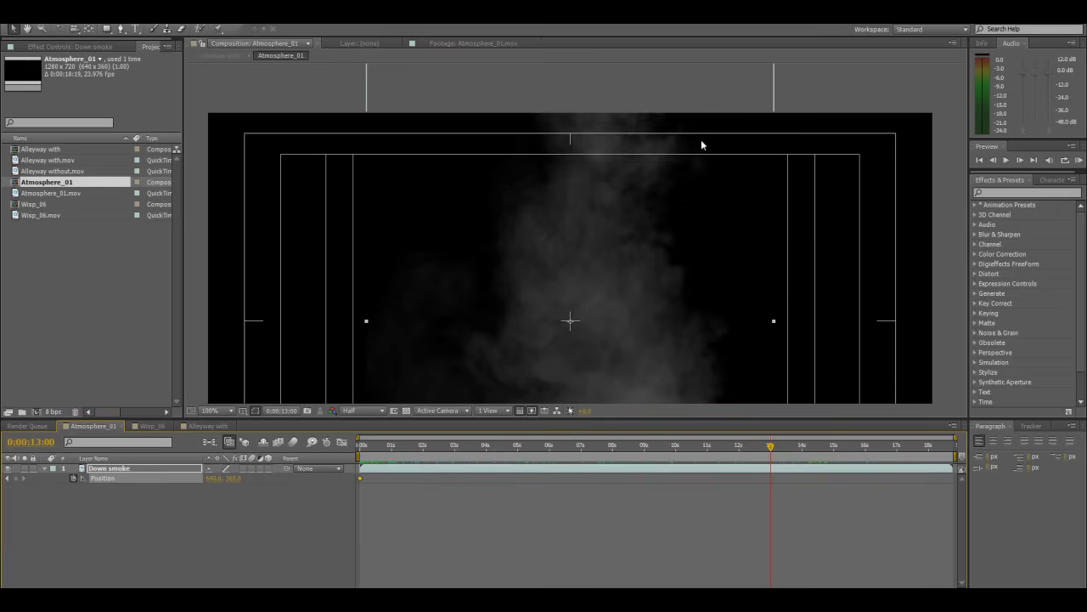
drag(780, 445, 549, 448)
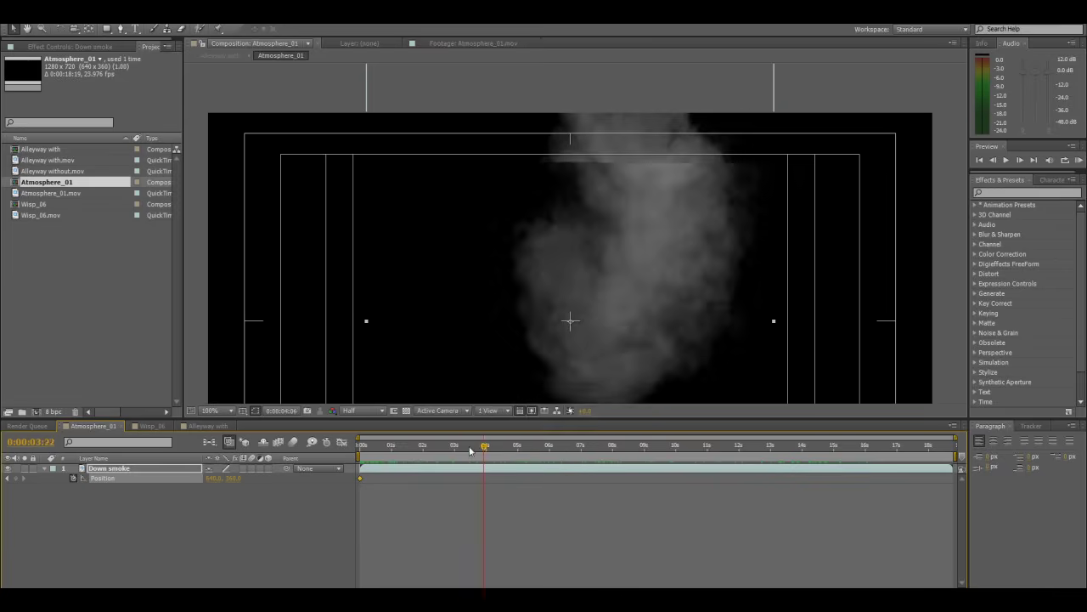
drag(470, 451, 663, 448)
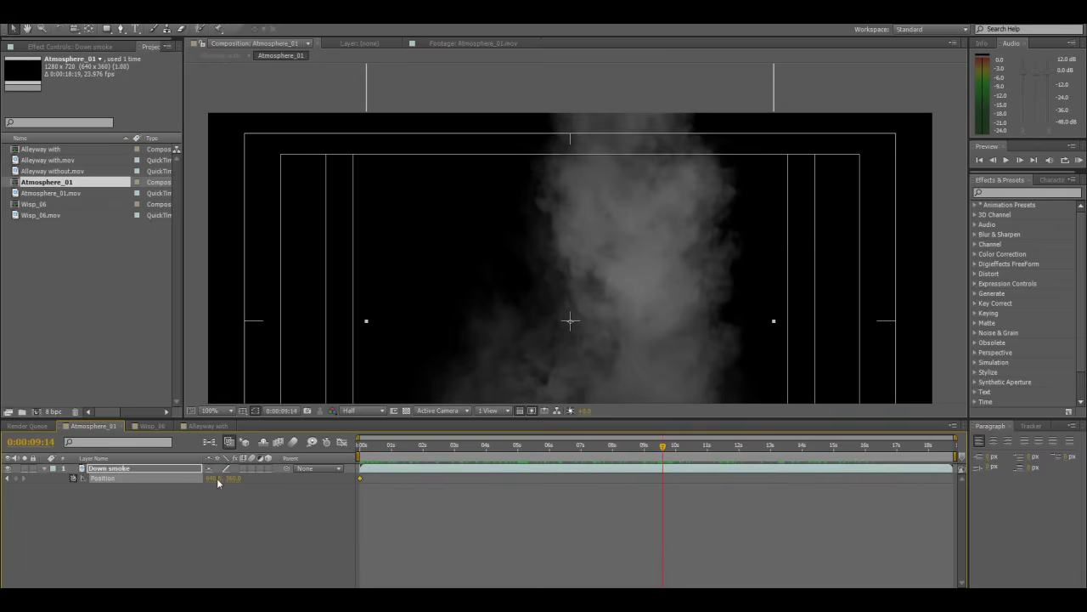
drag(213, 477, 180, 486)
- Undo the vertical shift at the first frame and move the Down smoke layer's first Position keyframe left to about X 584
drag(359, 448, 233, 460)
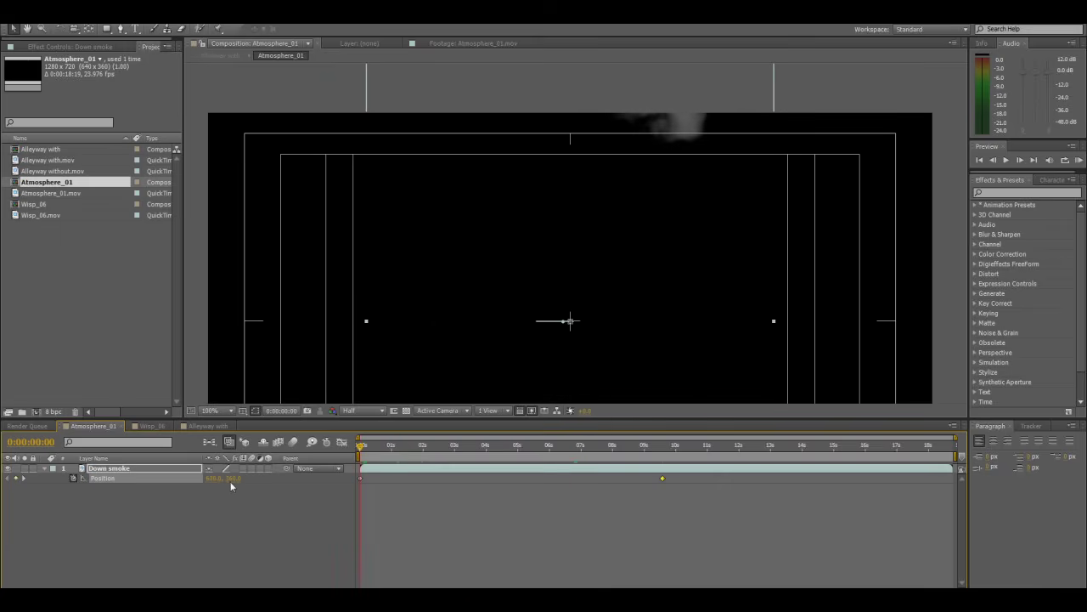
click(34, 2)
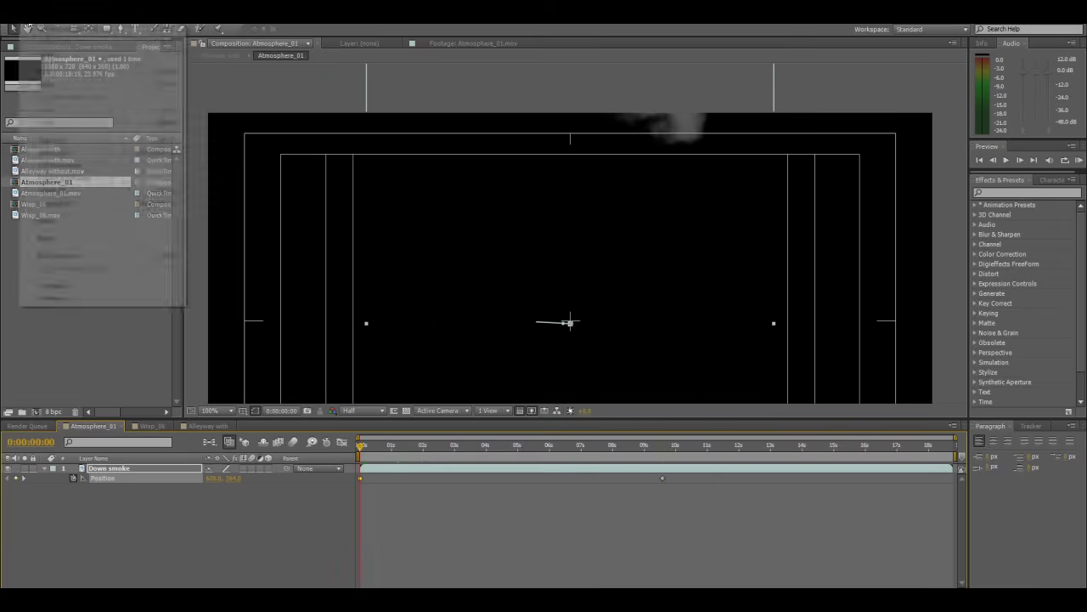
click(68, 28)
drag(211, 480, 179, 488)
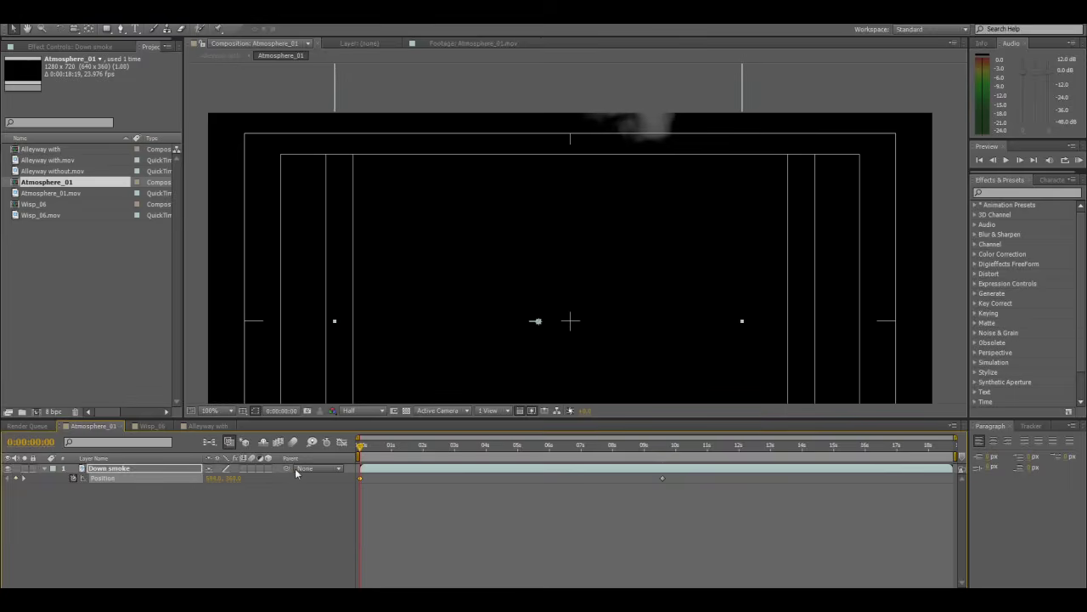
- Add a Position keyframe to the Down smoke layer at 0:00:18:18, shifting the smoke back to the right
drag(368, 448, 981, 441)
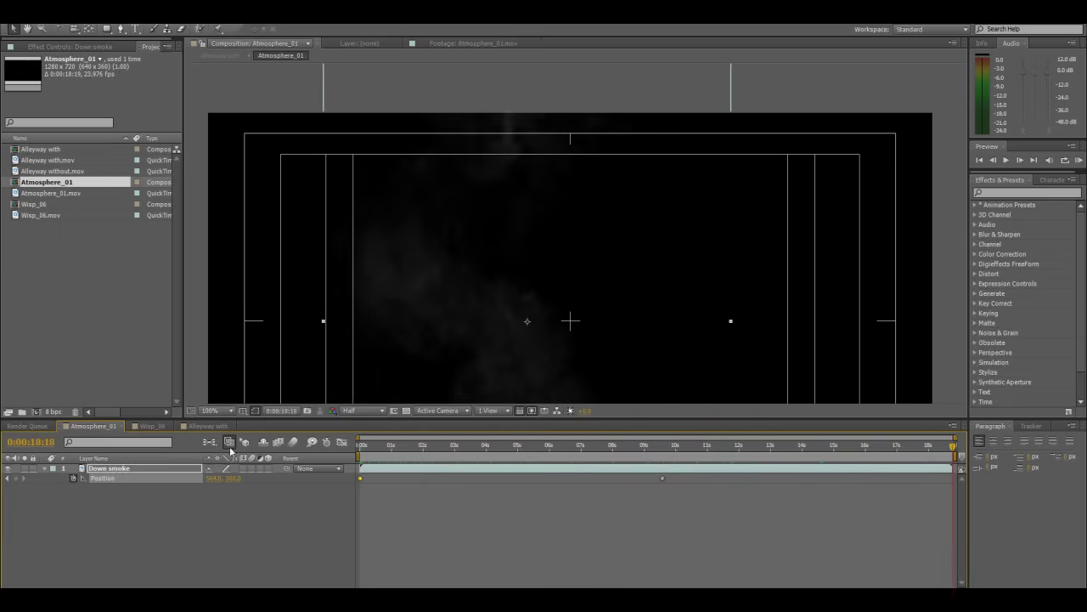
drag(204, 485, 256, 484)
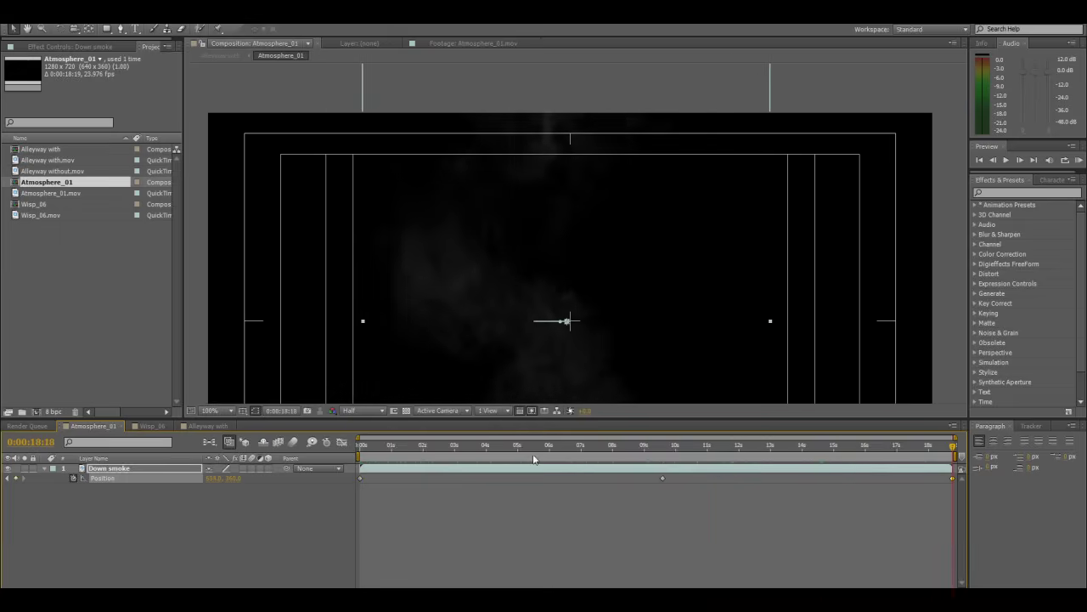
- At the first frame, move the Down smoke layer's Position keyframe further left to about X 567 and check the motion to the end
drag(659, 446, 296, 459)
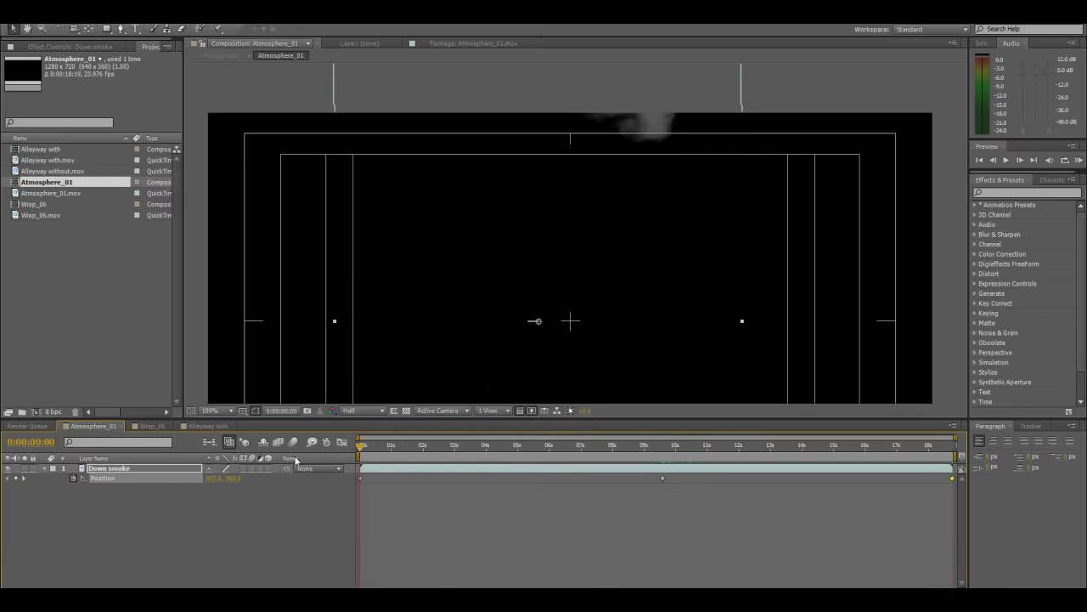
drag(211, 484, 203, 487)
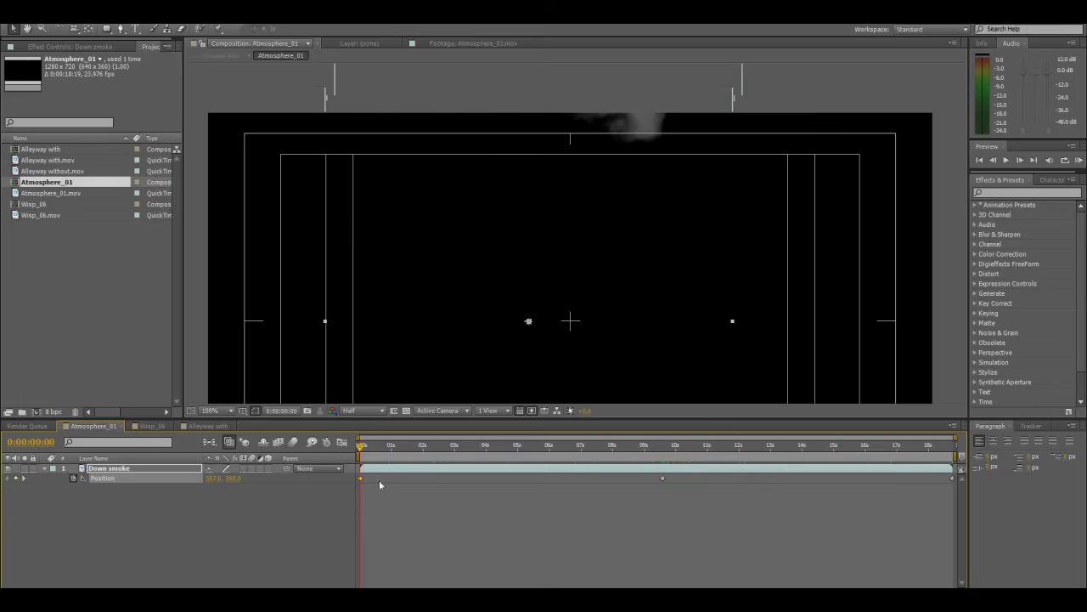
drag(365, 467, 1002, 464)
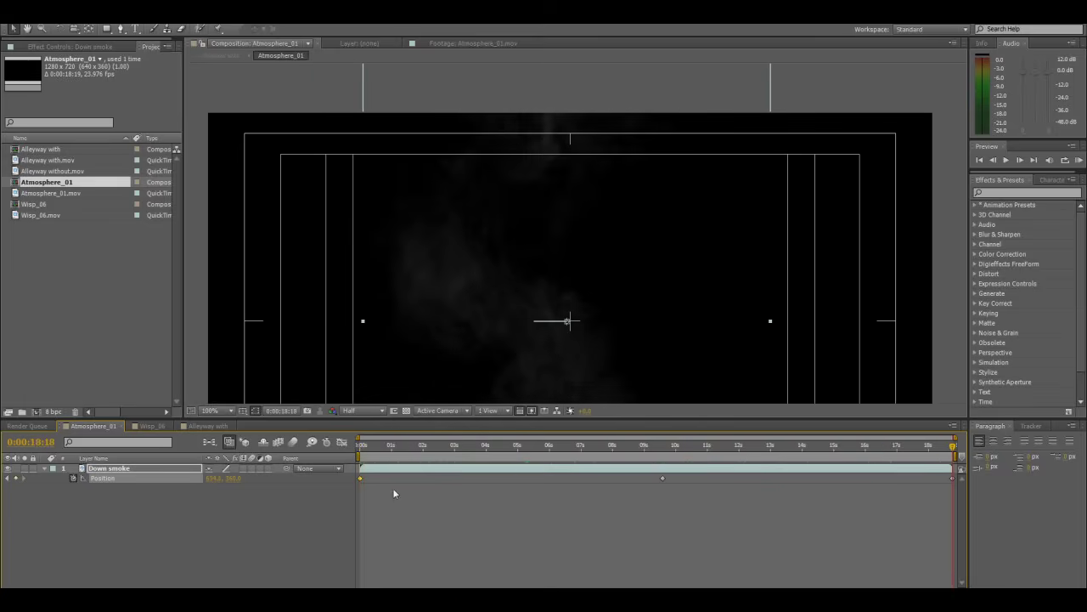
- In the Alleyway with composition, go to 0:00:00:06, select the Alleyway with.mov layer and toggle its visibility off and on
click(209, 426)
drag(366, 450, 379, 470)
scroll(423, 315, up, 1)
click(156, 478)
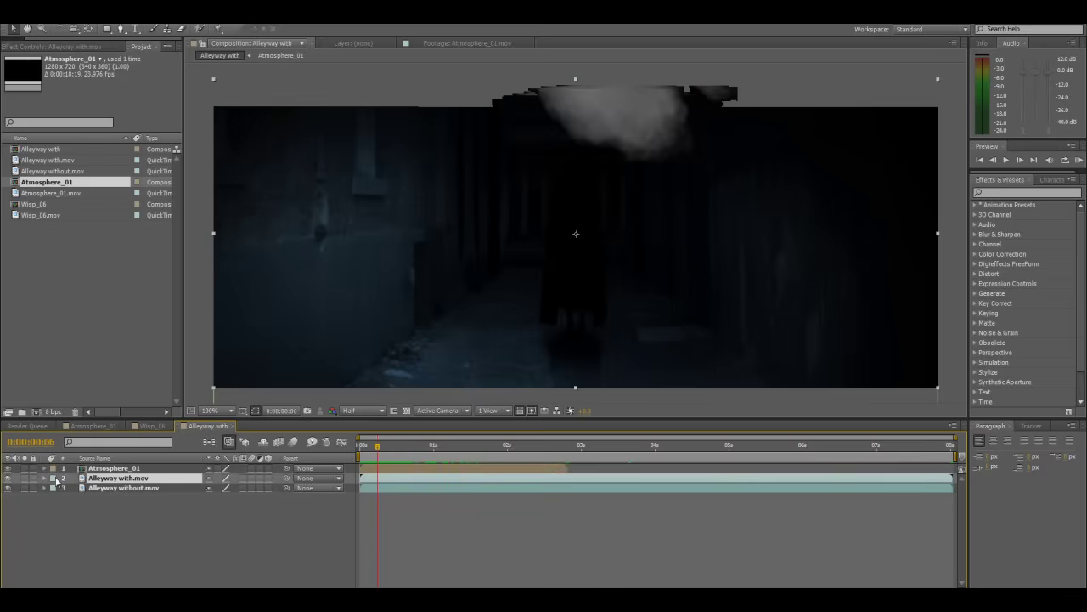
click(8, 478)
click(8, 478)
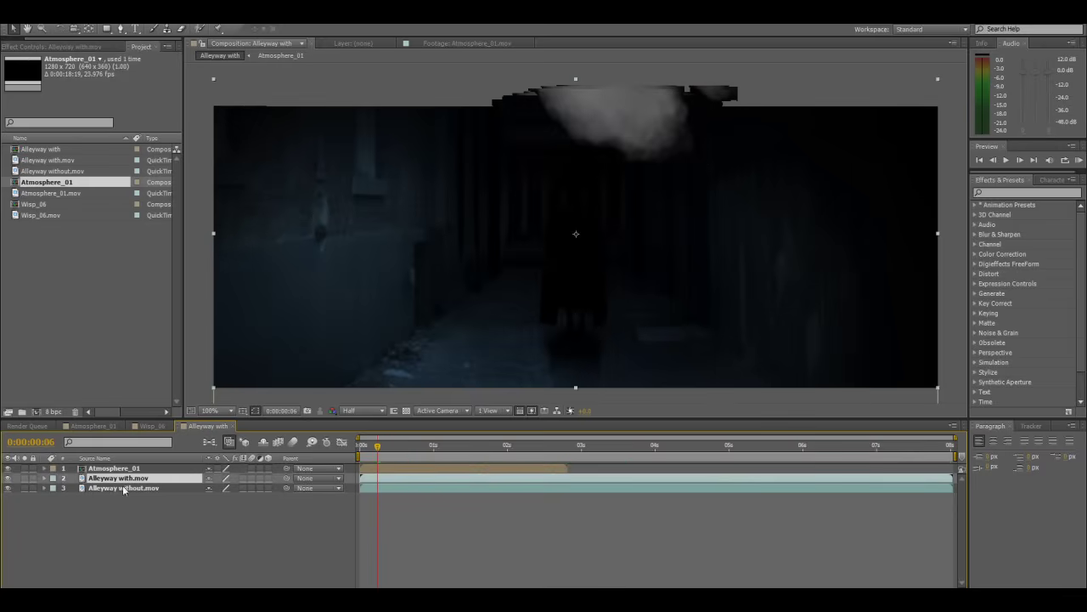
- Draw a closed RotoBezier pen mask on the Alleyway with.mov layer around the smoke puff at the upper edge of the frame
click(120, 28)
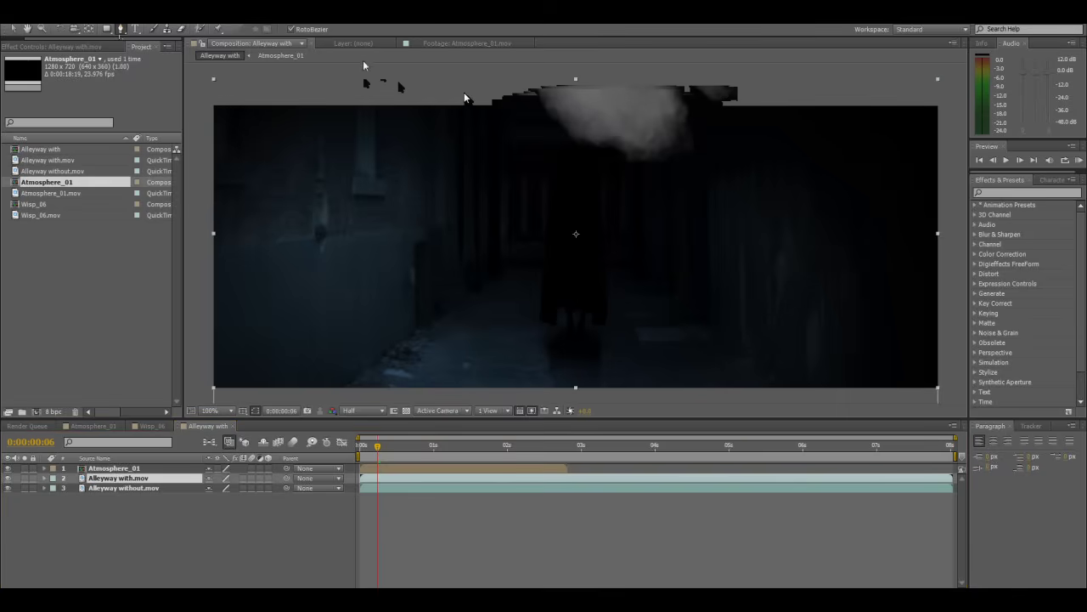
click(524, 75)
click(560, 132)
click(601, 149)
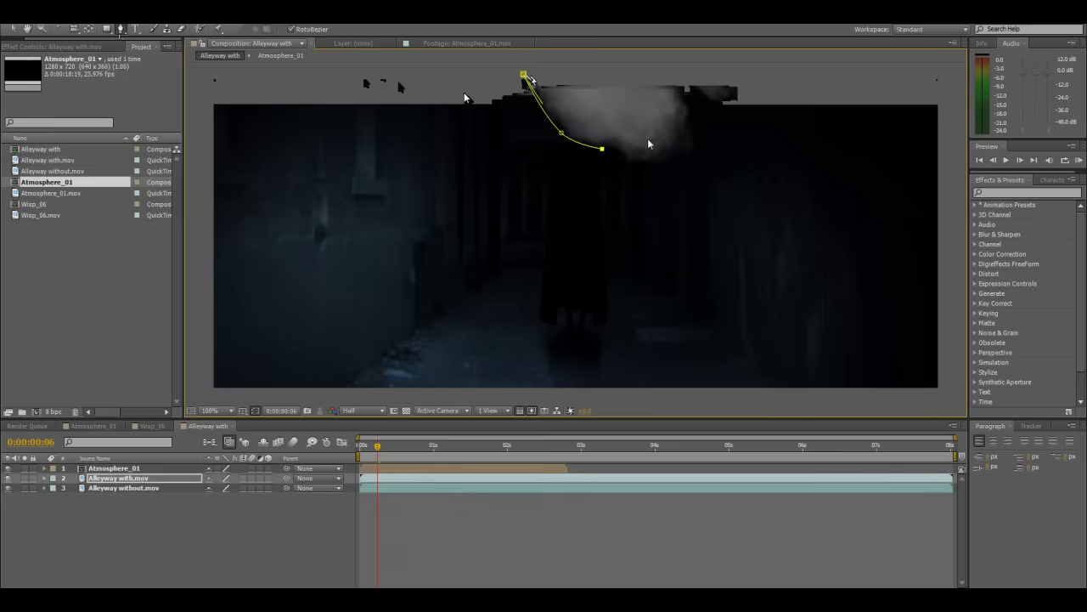
click(647, 139)
click(708, 82)
click(524, 76)
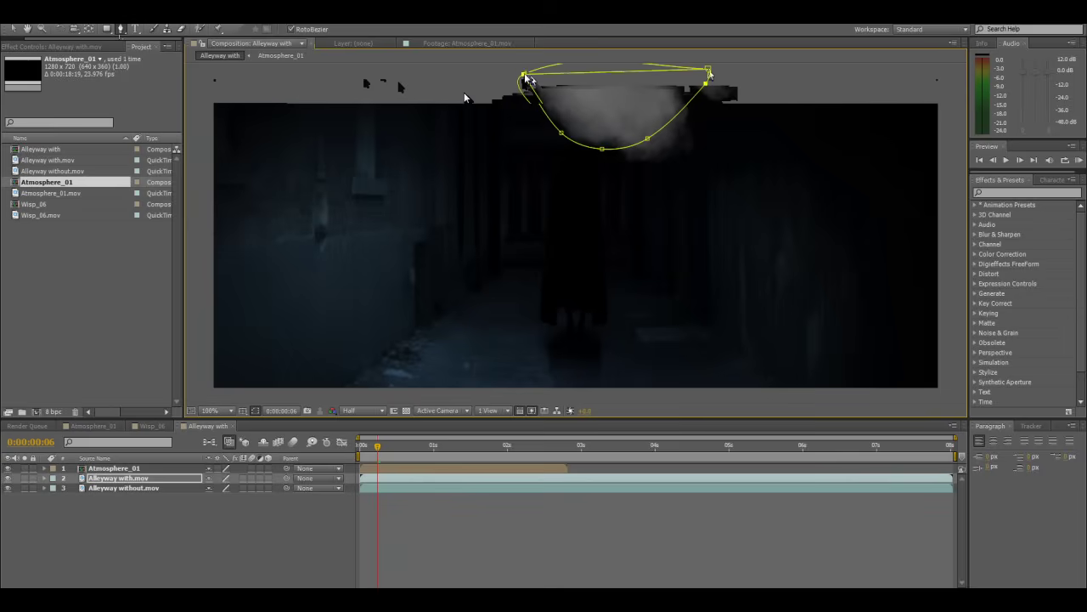
- Expand Mask 1 of the Alleyway with.mov layer and start Mask Path keyframing at 0:00:00:06
click(44, 478)
click(55, 488)
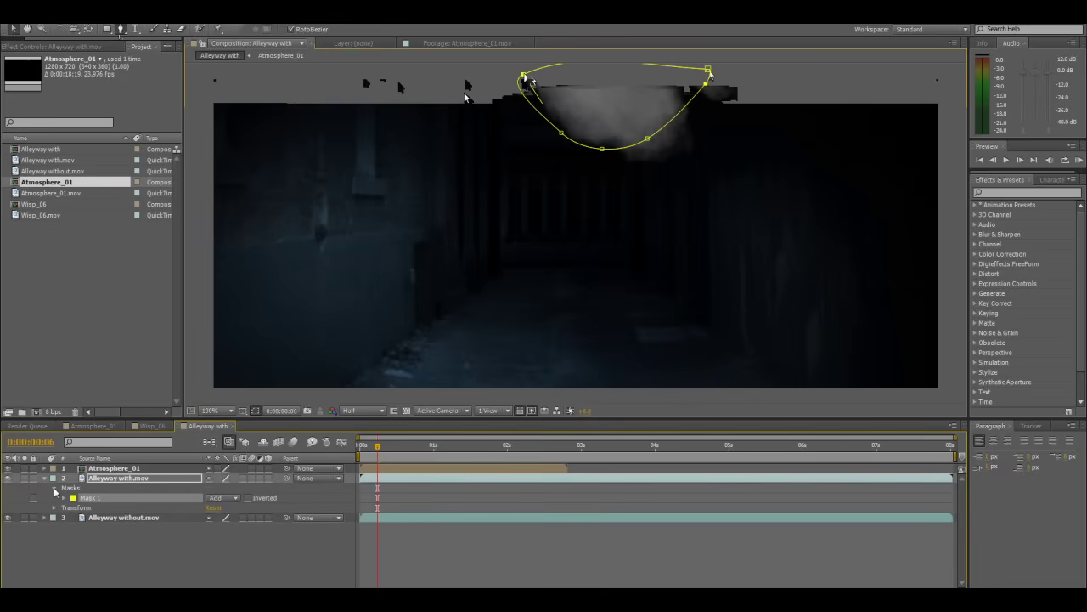
click(64, 498)
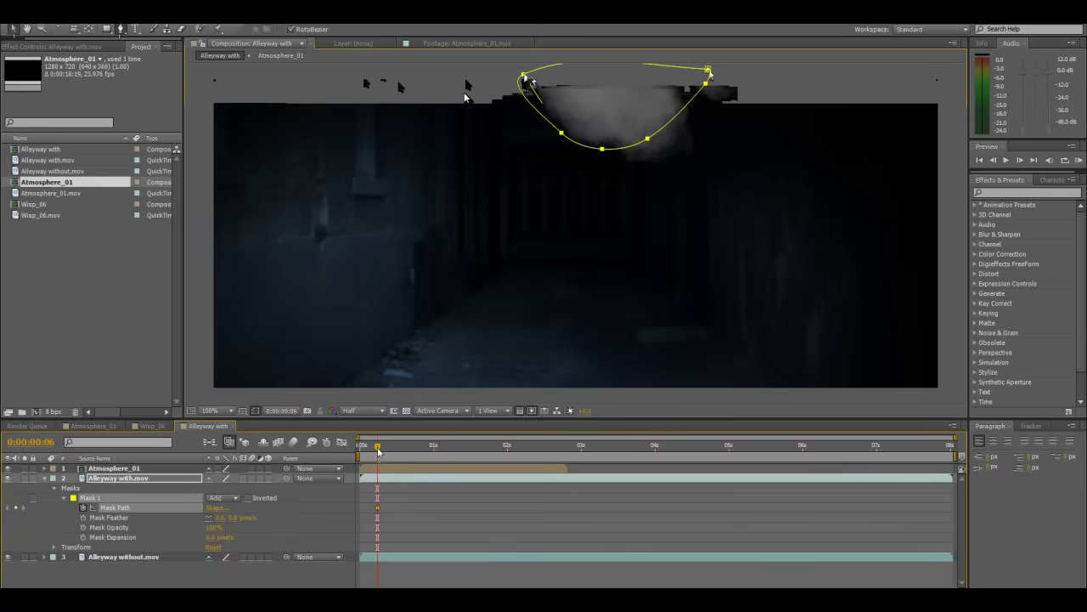
click(378, 449)
- At 0:00:00:18, enlarge and reshape Mask 1 to follow the outline of the falling smoke column, adding a Mask Path keyframe
drag(378, 448, 413, 456)
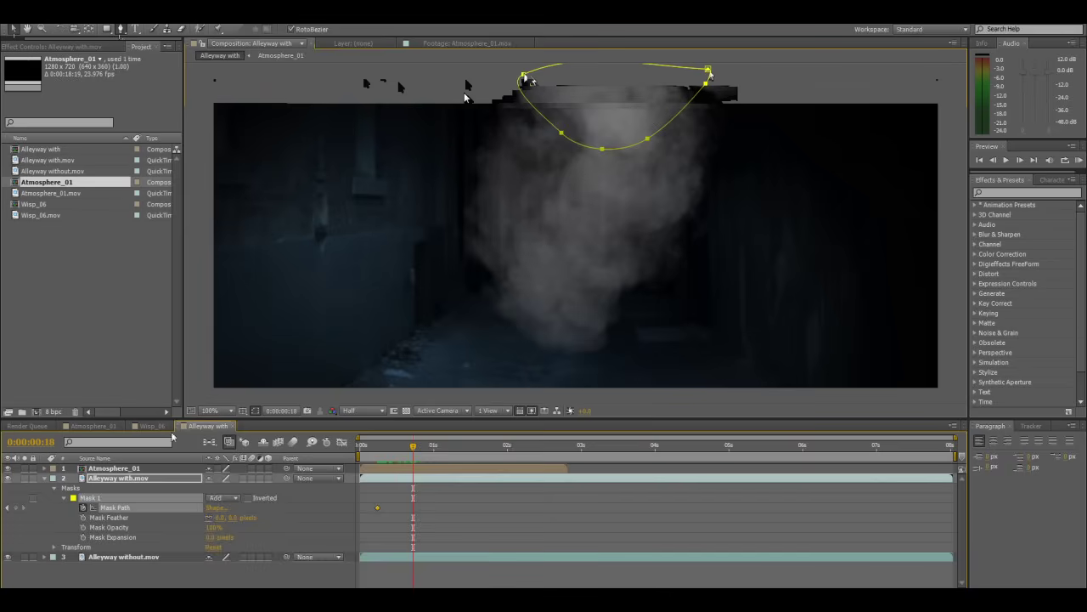
scroll(614, 151, down, 1)
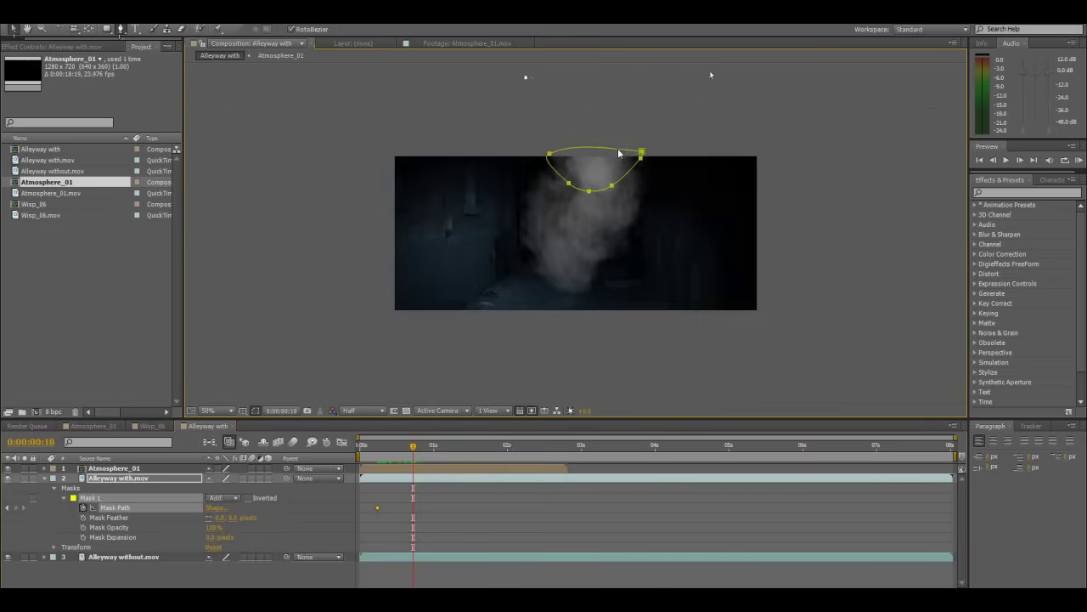
drag(691, 222, 496, 70)
scroll(553, 125, up, 1)
drag(681, 266, 680, 77)
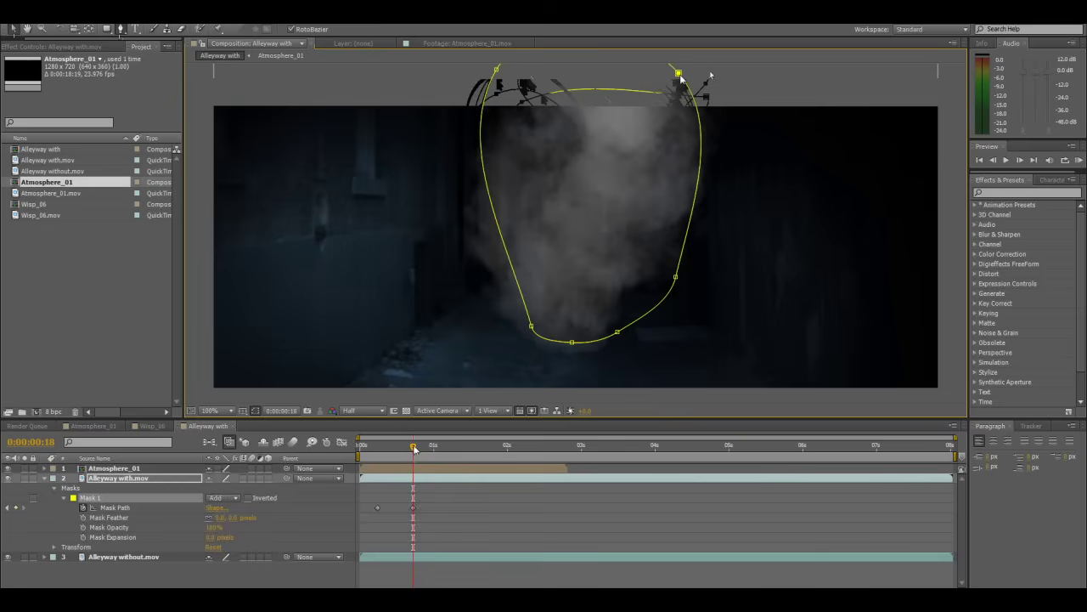
- Move the second Mask Path keyframe to 0:00:00:23 and extend the mask's lower points down to the bottom edge of the footage
drag(415, 449, 428, 450)
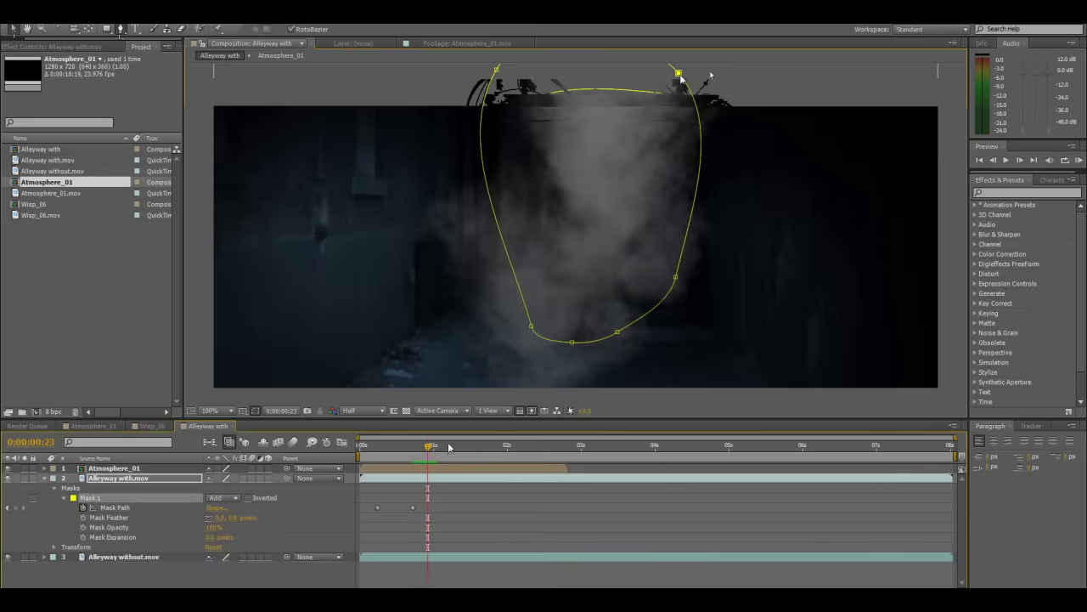
drag(414, 508, 428, 510)
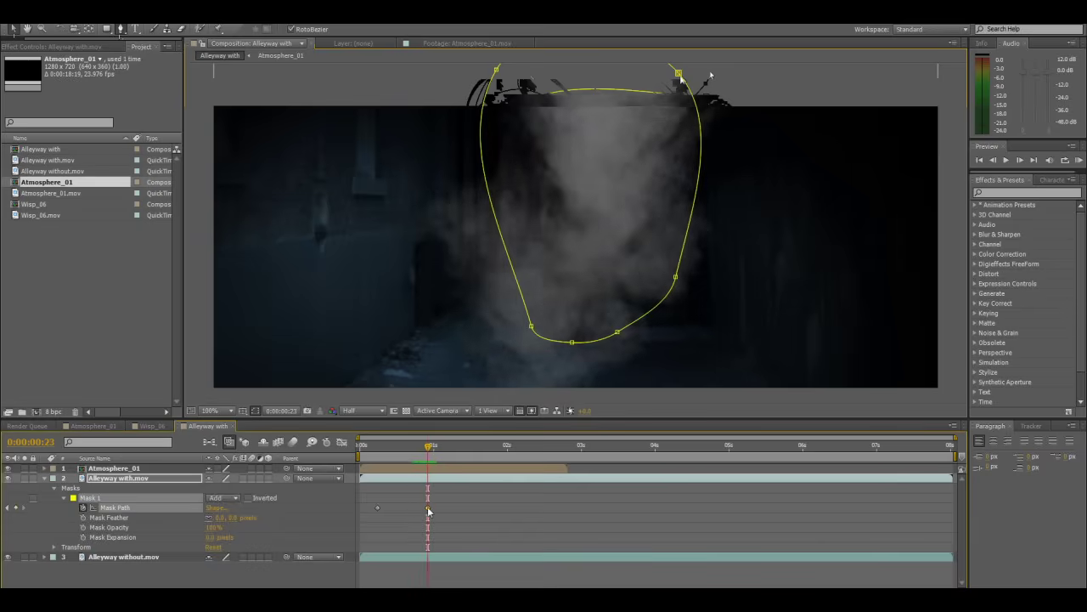
drag(532, 326, 518, 378)
drag(572, 343, 578, 392)
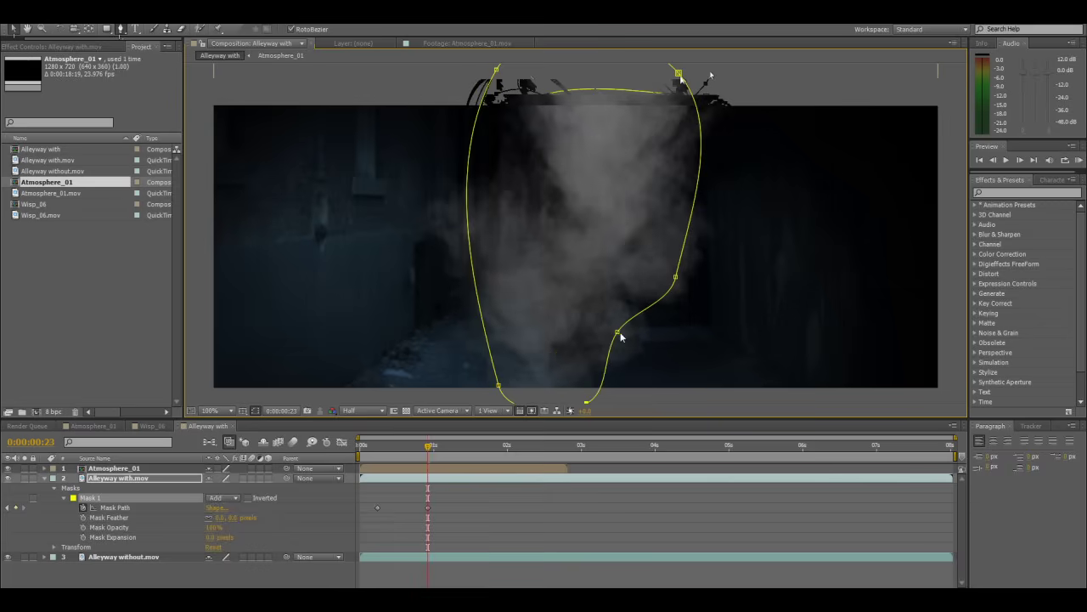
drag(618, 333, 657, 387)
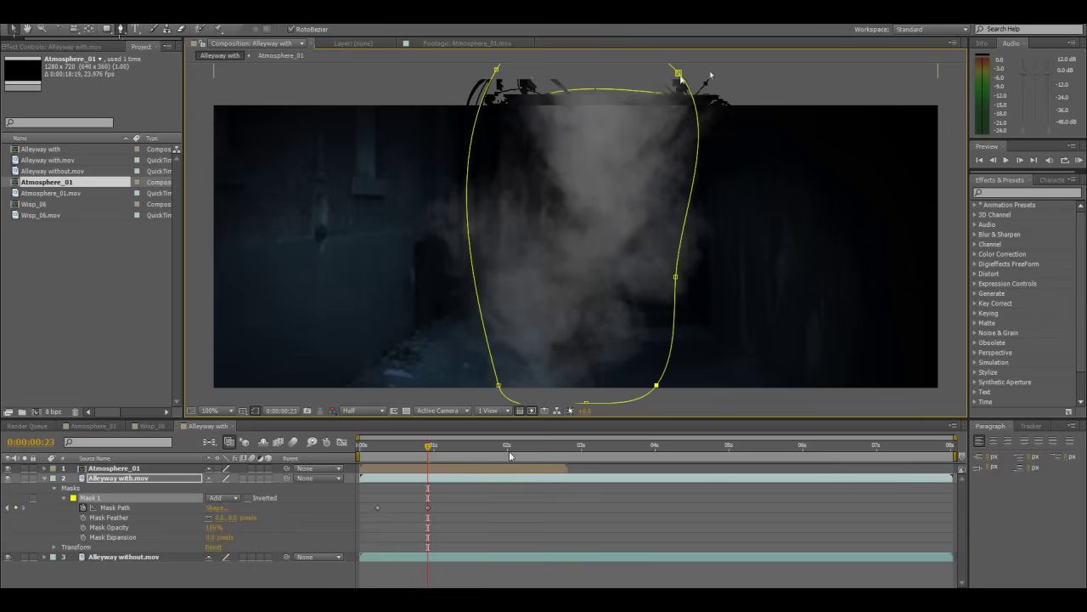
- Deselect the mask and scrub from 0:00:00:07 to 0:00:00:19 to examine how the animated mask follows the smoke
drag(433, 452, 380, 452)
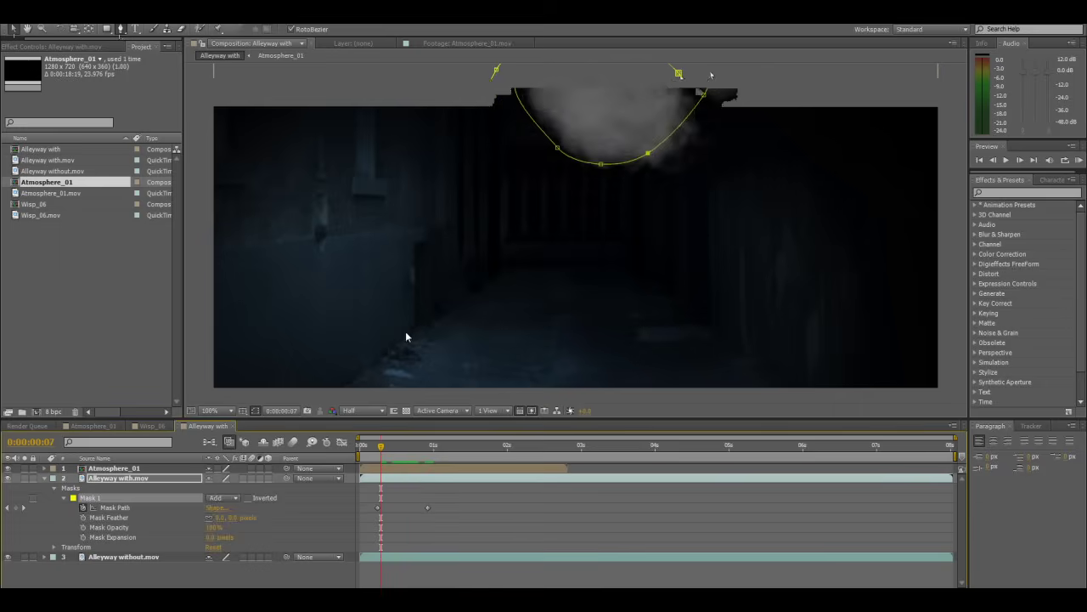
key(v)
scroll(410, 326, down, 1)
click(392, 338)
click(388, 335)
scroll(362, 333, up, 1)
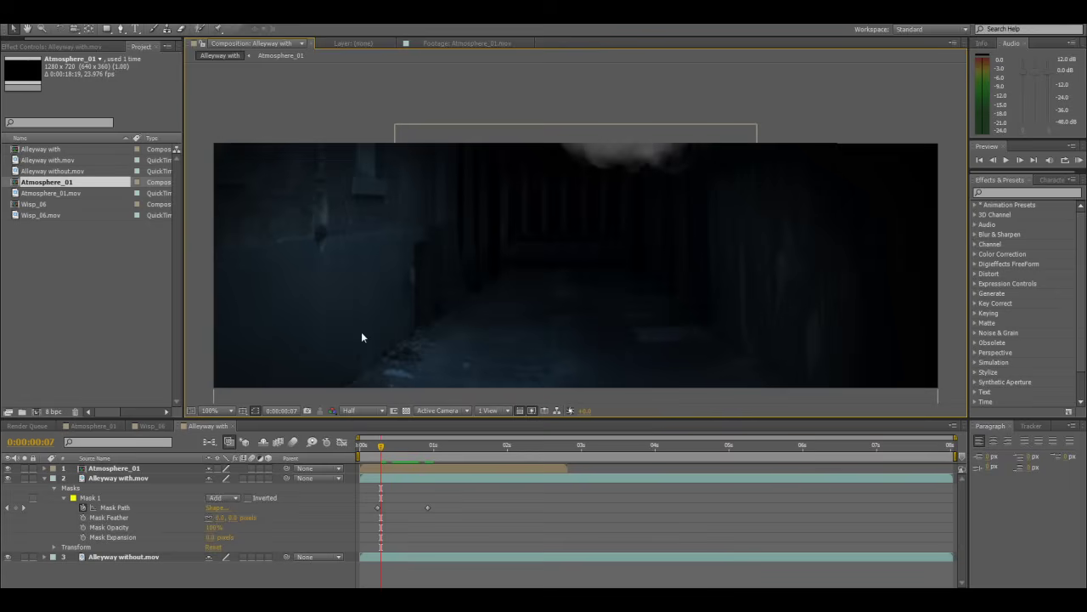
drag(384, 450, 416, 459)
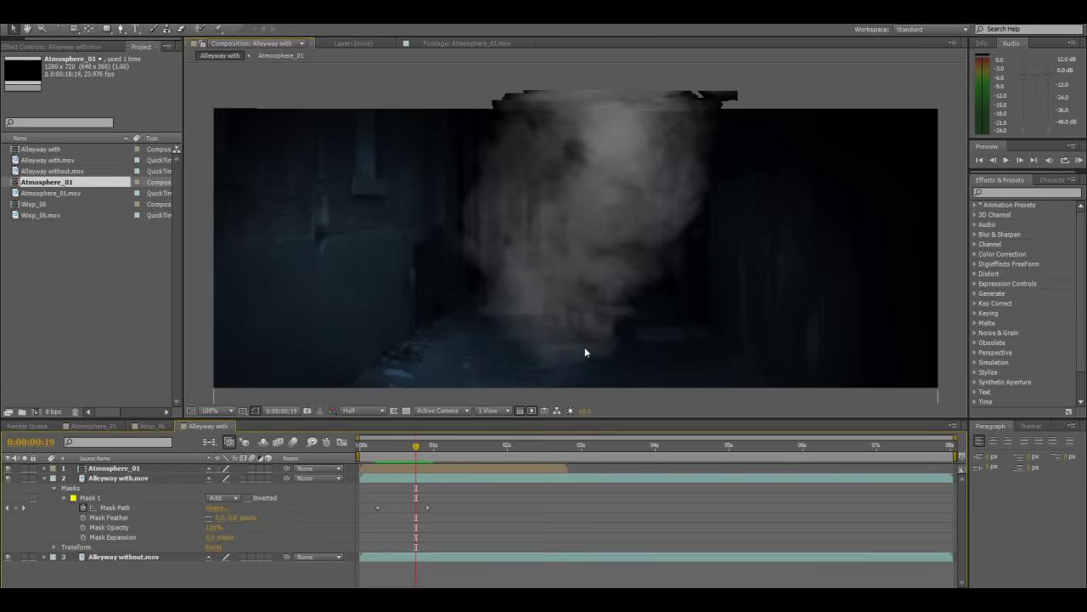
- Increase the Mask Feather of Mask 1 on the Alleyway with.mov layer to about 36 pixels and check the softened edge
click(119, 478)
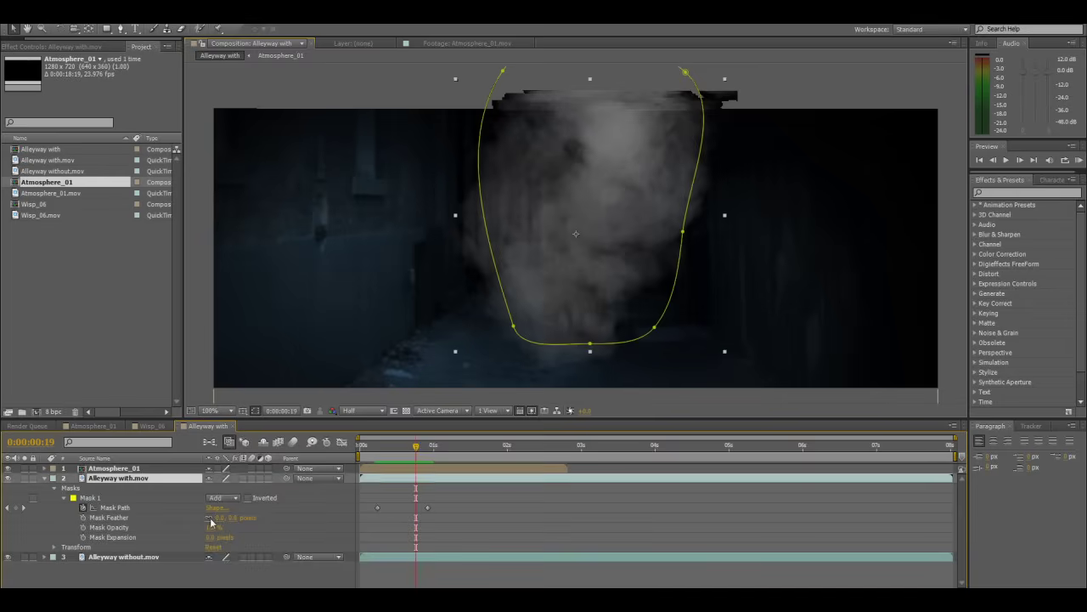
drag(218, 518, 232, 520)
click(313, 506)
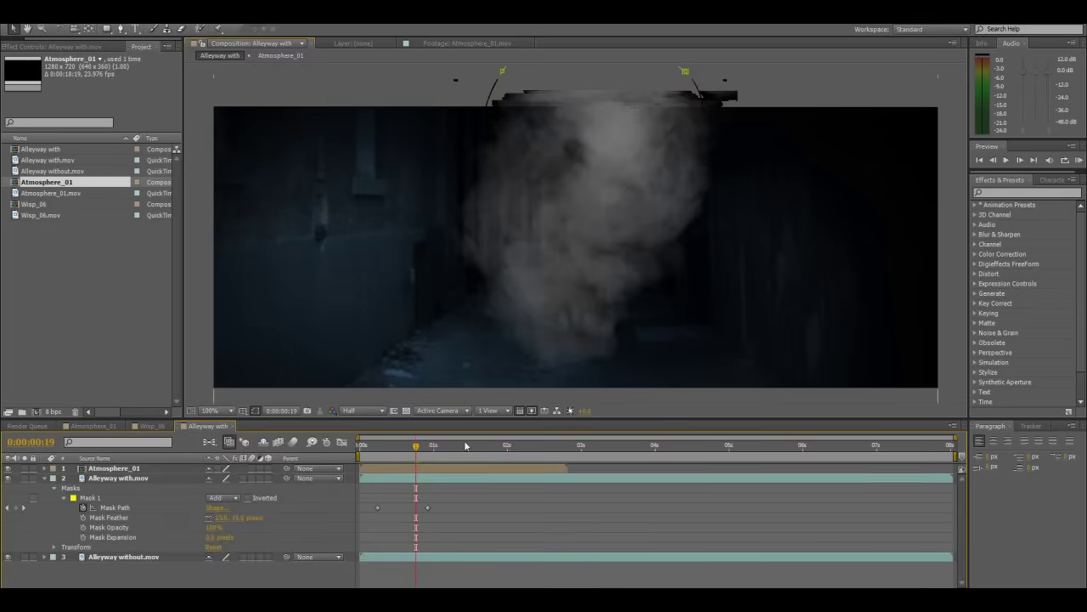
drag(420, 447, 427, 450)
click(208, 514)
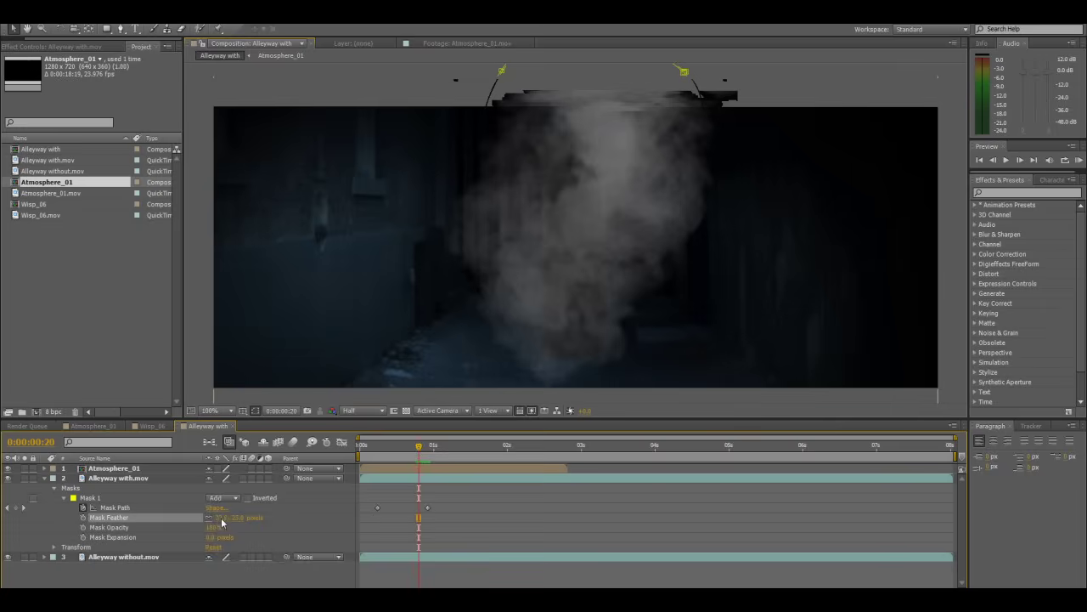
click(306, 513)
drag(418, 450, 415, 460)
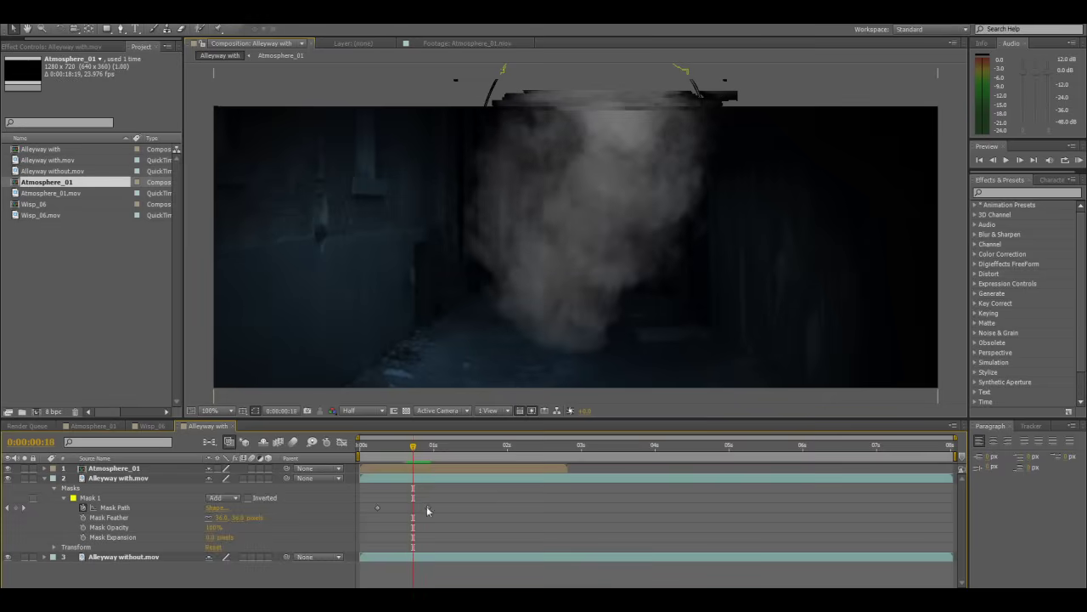
- Delay the Mask Path keyframes to about 10 frames and about 1.3 seconds, and preview the reveal through the smoke
drag(462, 521, 392, 507)
click(485, 480)
drag(416, 447, 478, 485)
key(space)
scroll(495, 320, down, 2)
click(431, 303)
scroll(431, 303, up, 2)
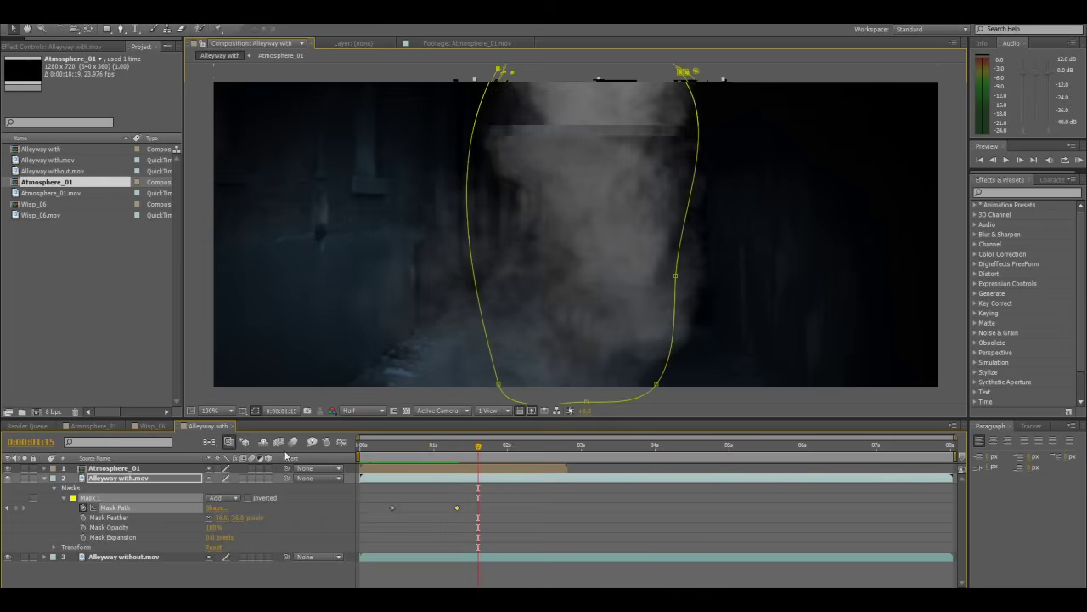
- Collapse the Alleyway with.mov layer's properties and return the playhead to the first frame
click(44, 479)
click(166, 557)
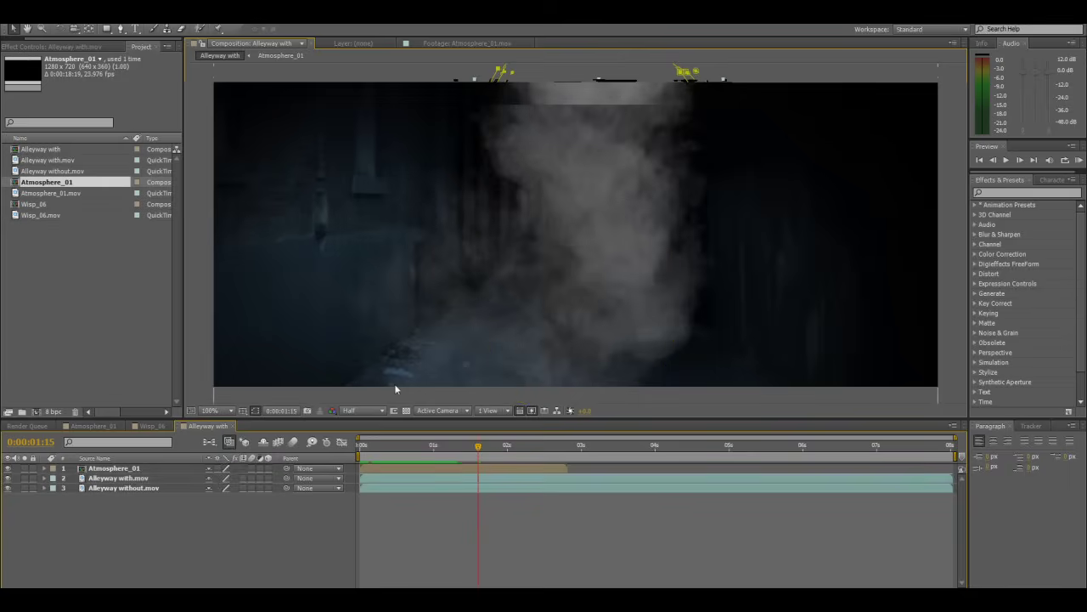
drag(369, 459, 343, 468)
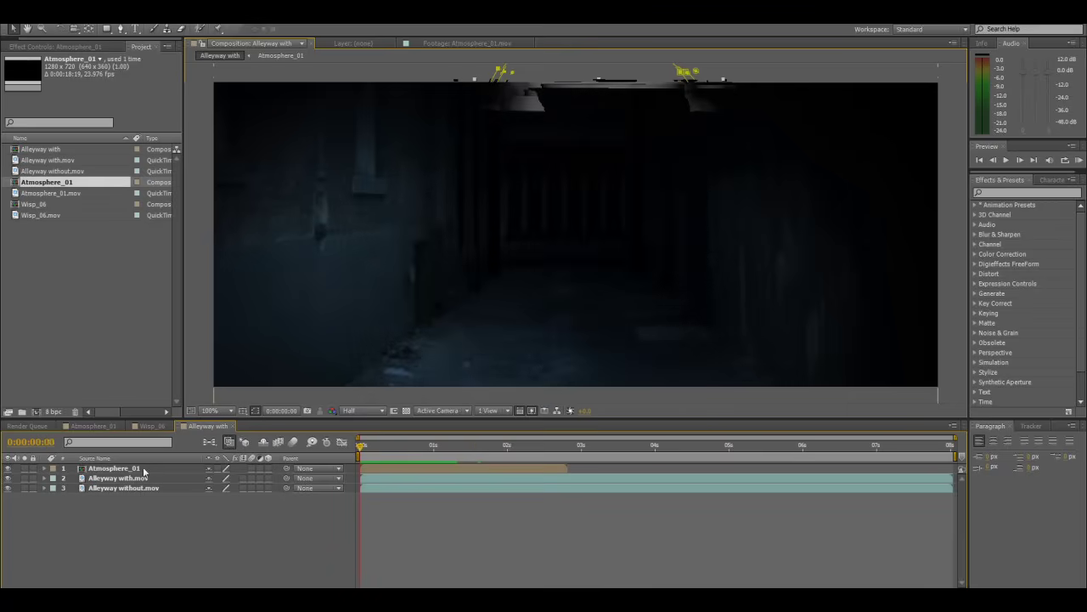